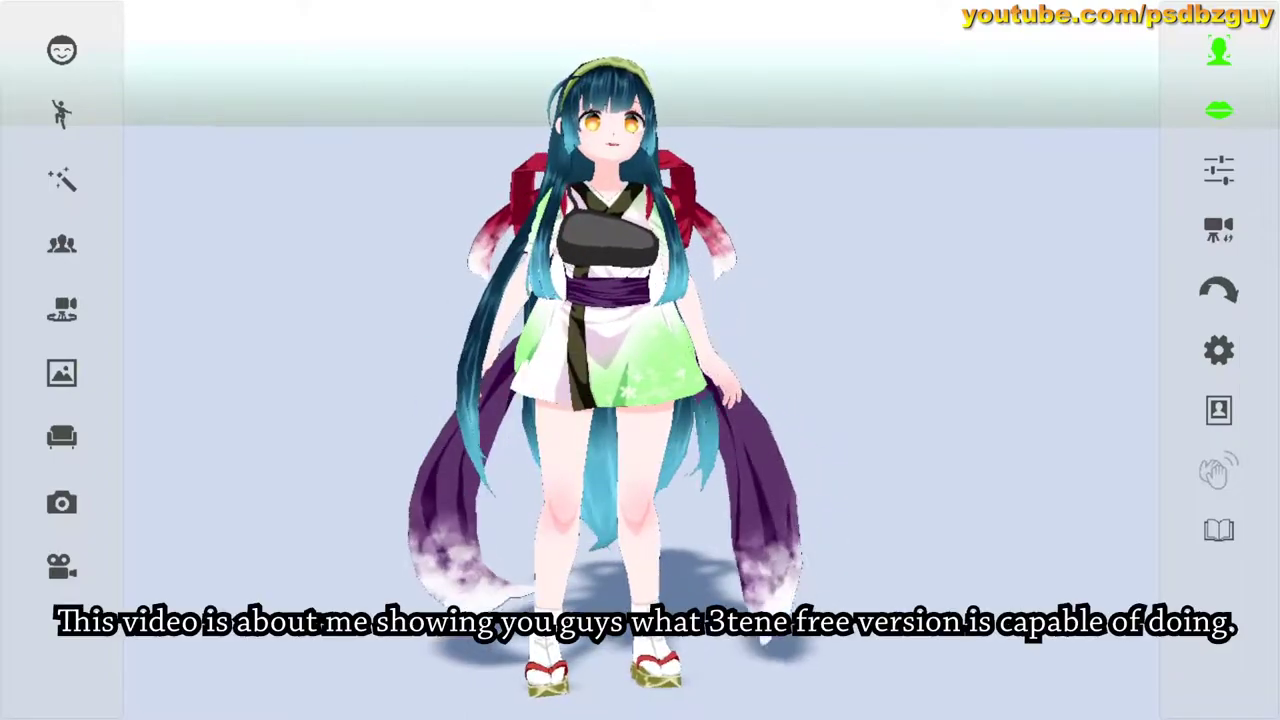
- Switch the scene camera's movement mode from rotation to translation and back to rotation while framing the avatar
scroll(640, 360, up, 5)
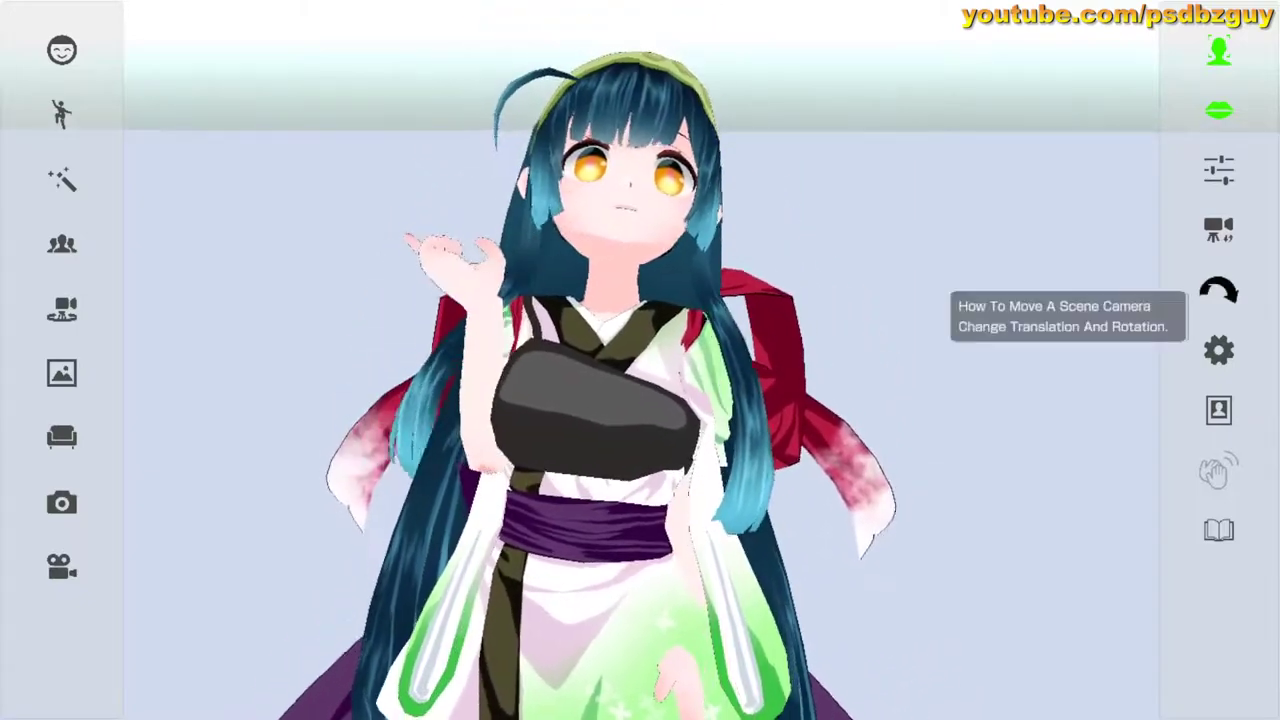
click(1218, 290)
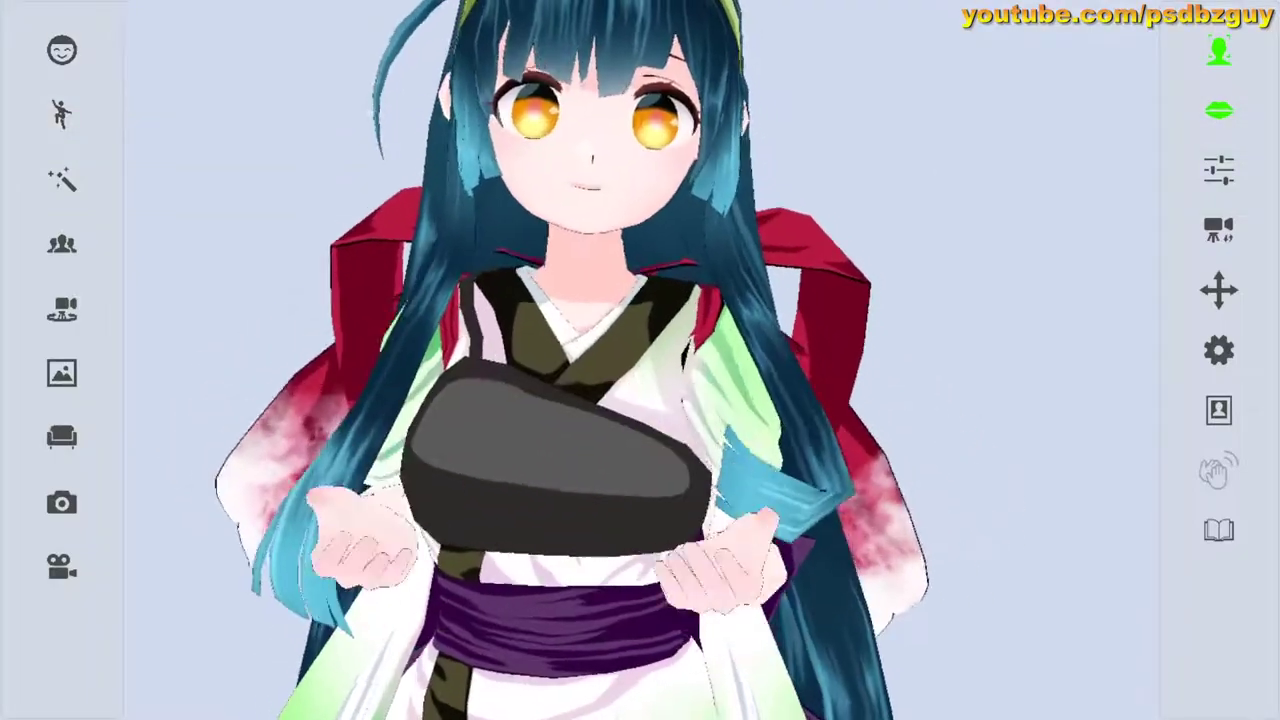
click(1219, 291)
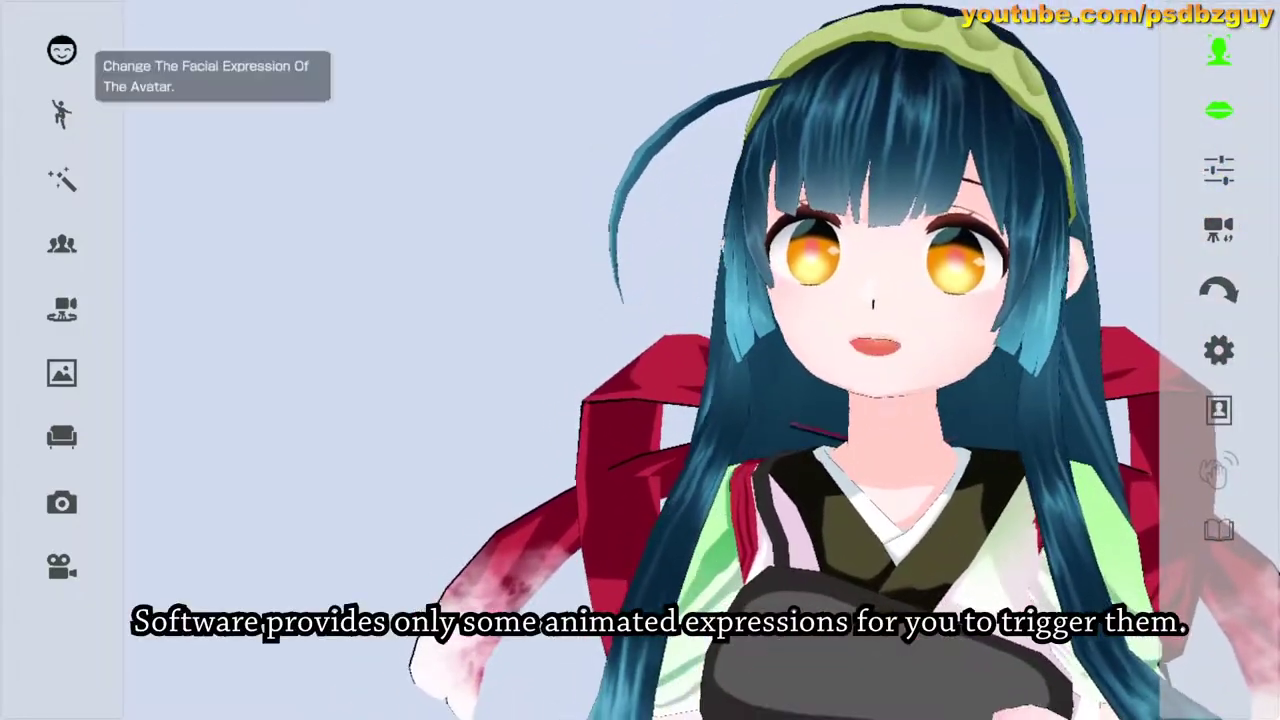
- Trigger the avatar's Sorrow and Blink facial expressions, and close the expression list
click(61, 50)
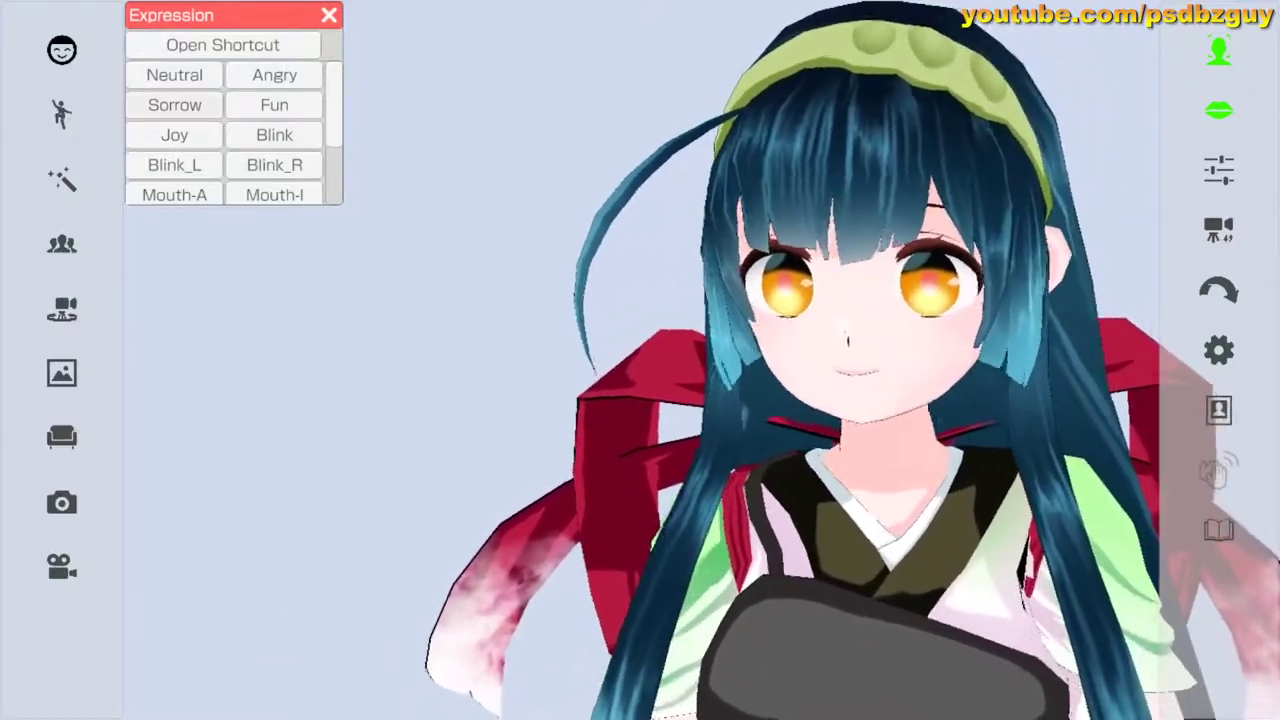
click(175, 105)
click(175, 105)
click(175, 105)
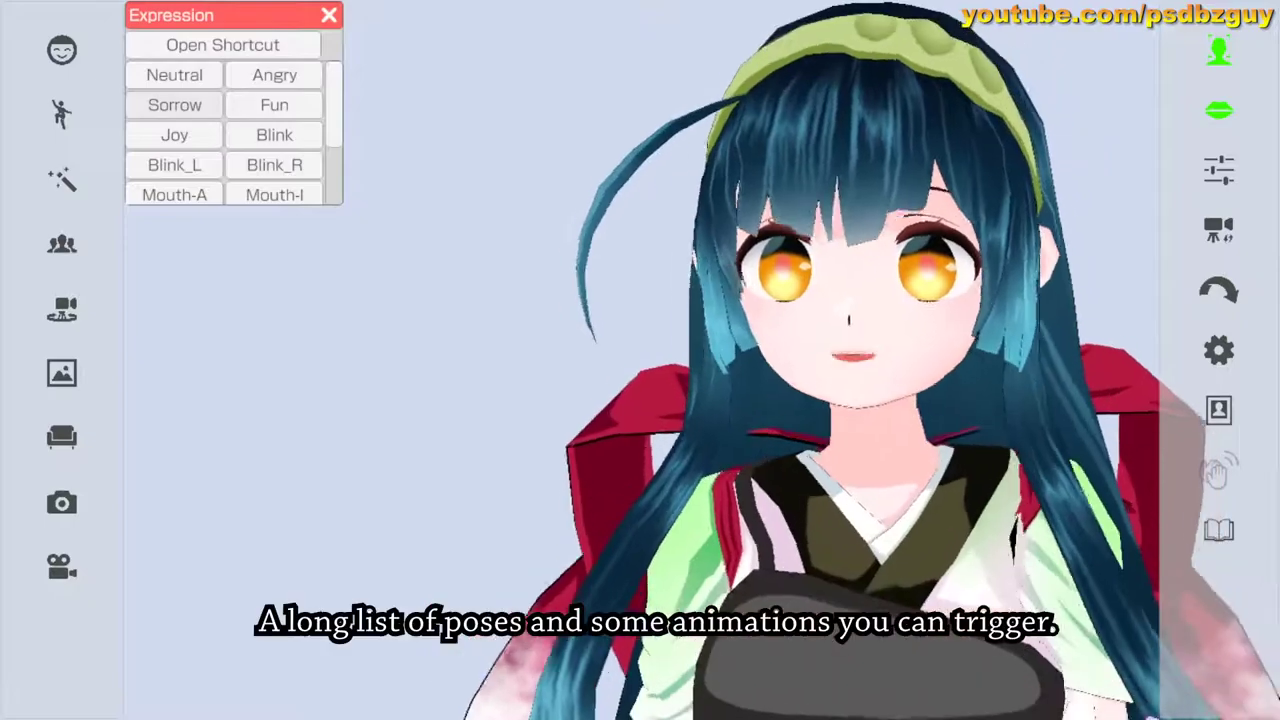
click(274, 135)
click(329, 15)
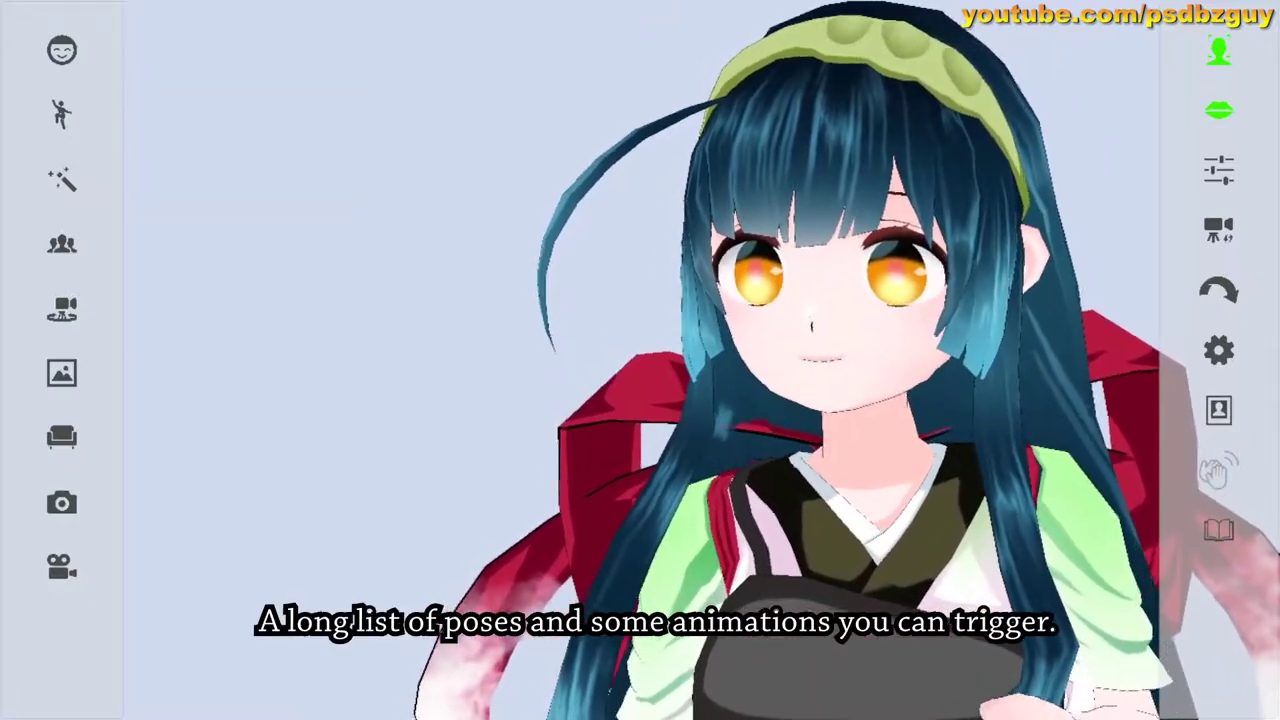
- Put the avatar through the Please go here, Victory gesture, Guard and Jumping kick poses, and close the motion list
click(61, 113)
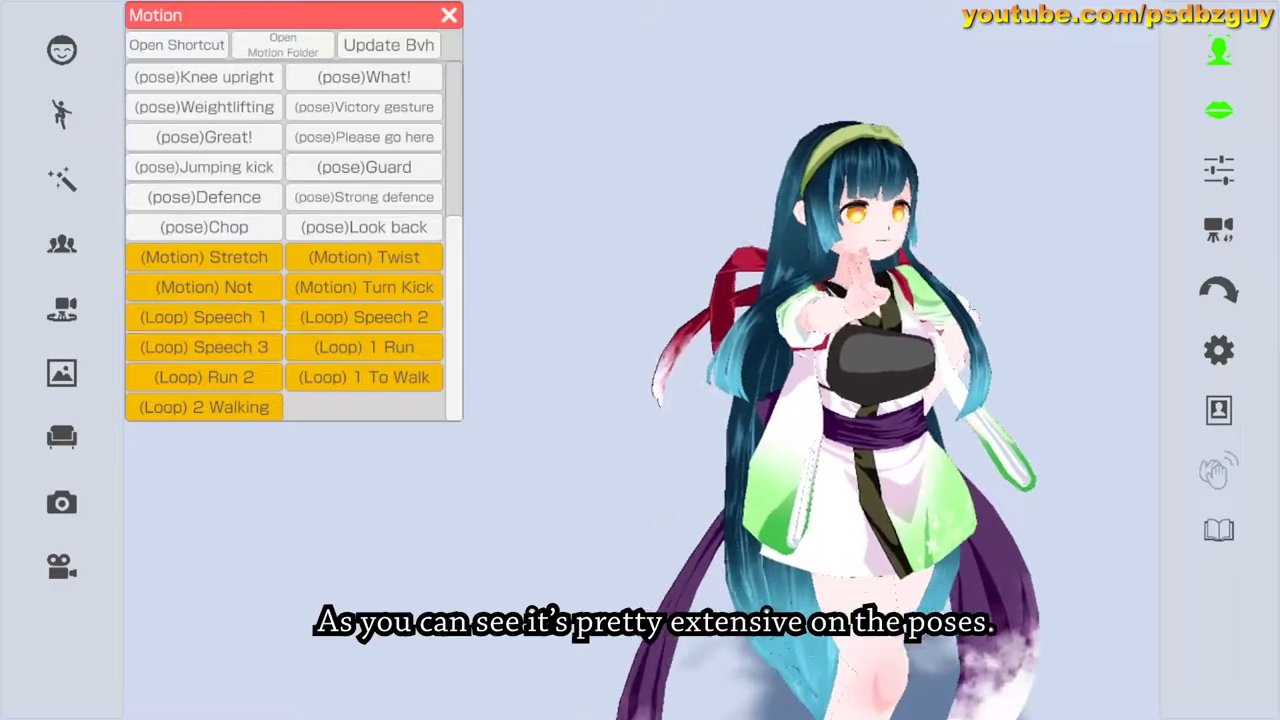
click(364, 137)
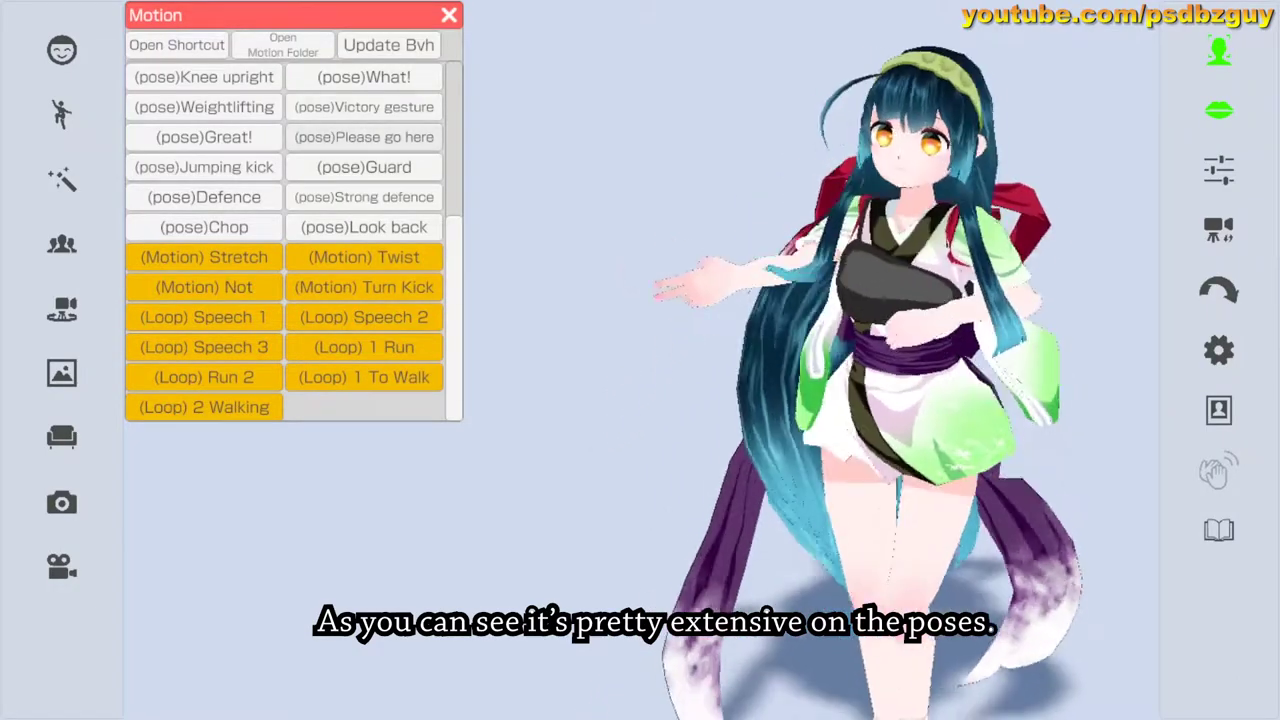
click(364, 107)
click(364, 167)
click(204, 167)
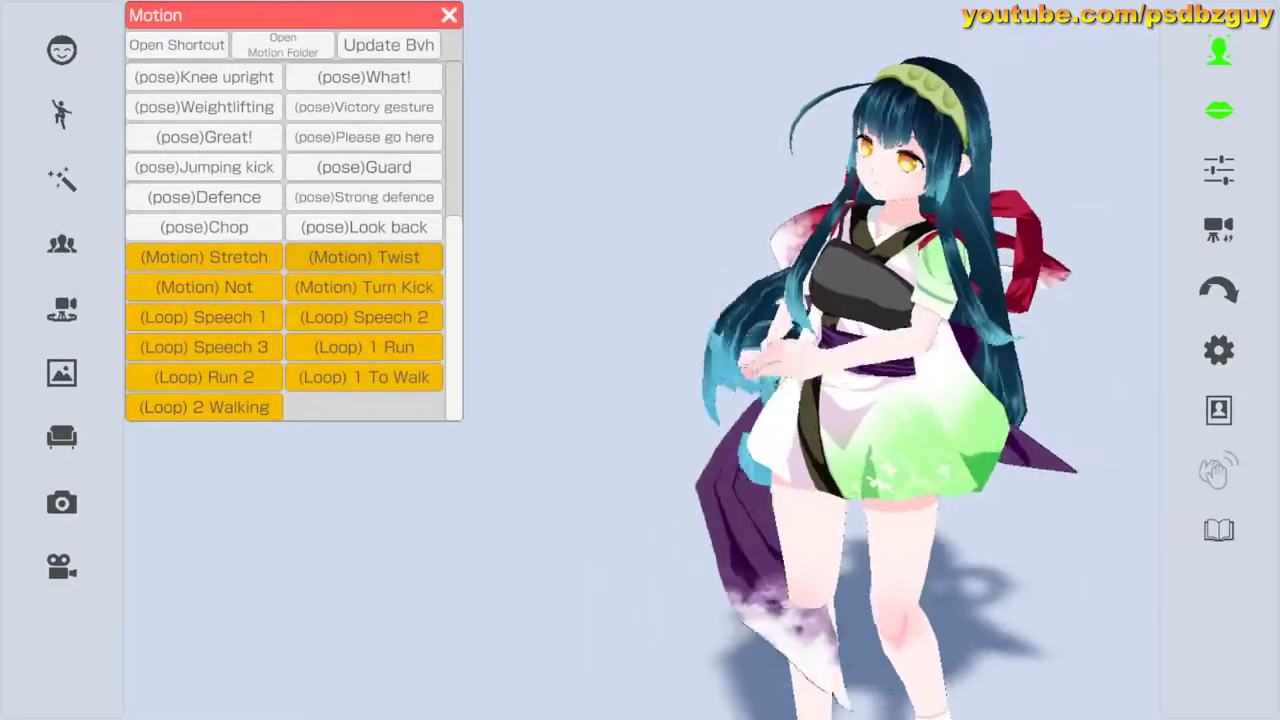
key(Escape)
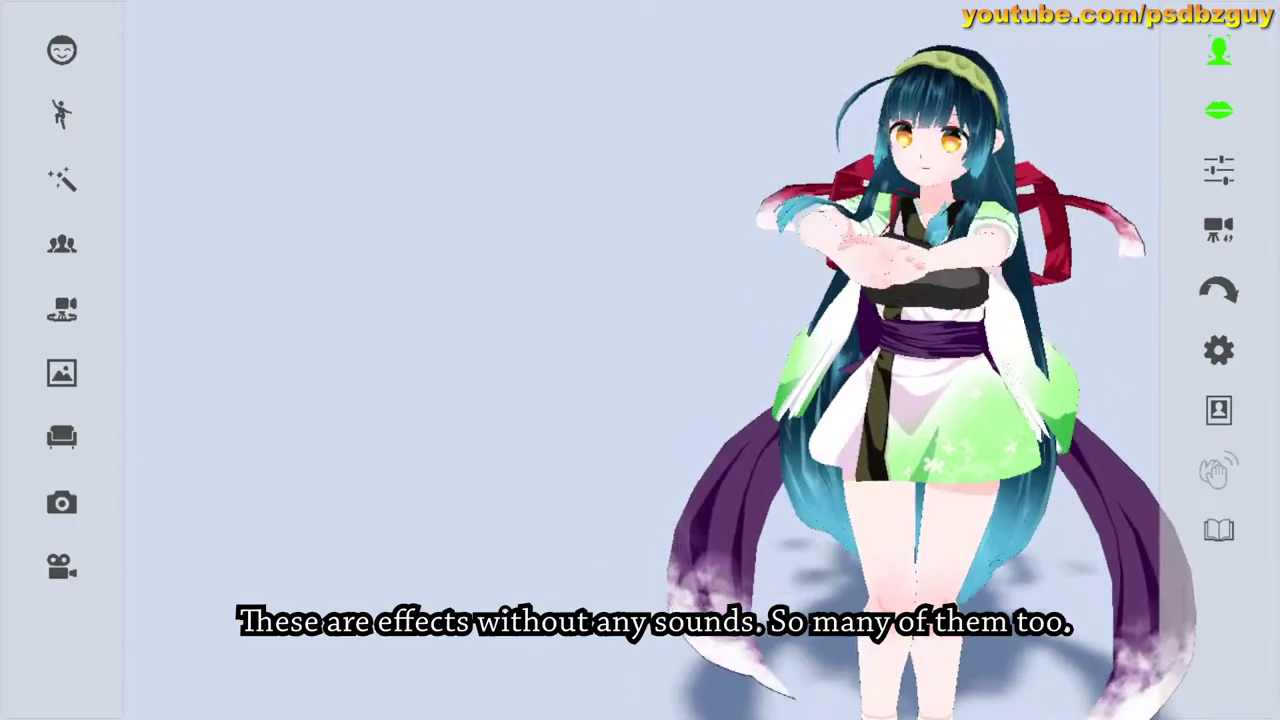
- Open the effects list and play the Soap bubble, Explosion, Ball lightning and Smash effects around the avatar
click(62, 244)
click(62, 179)
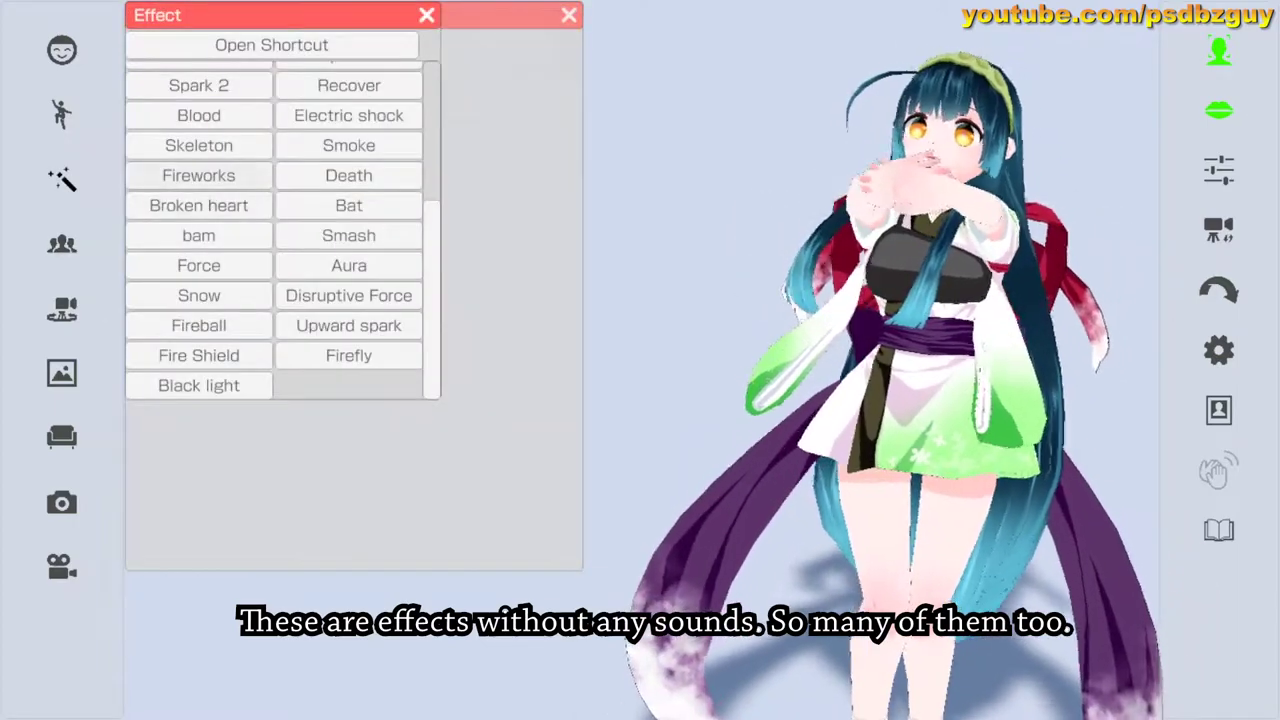
scroll(275, 230, up, 5)
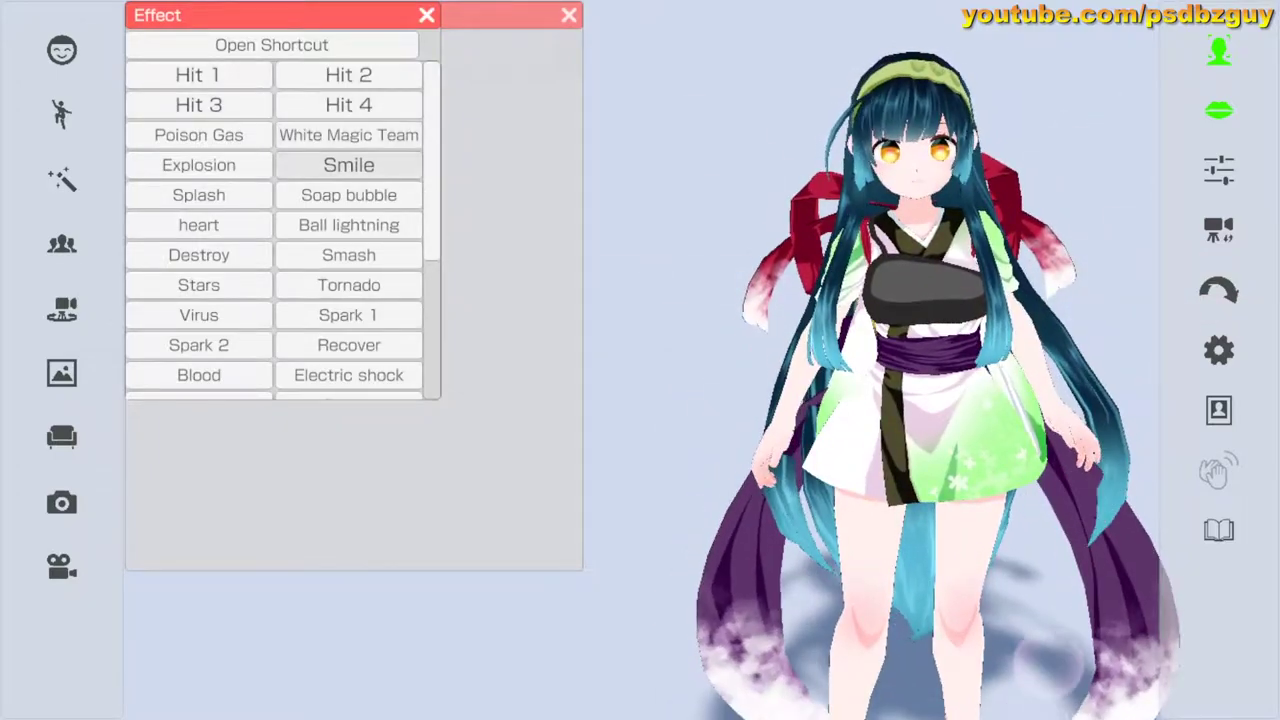
click(349, 195)
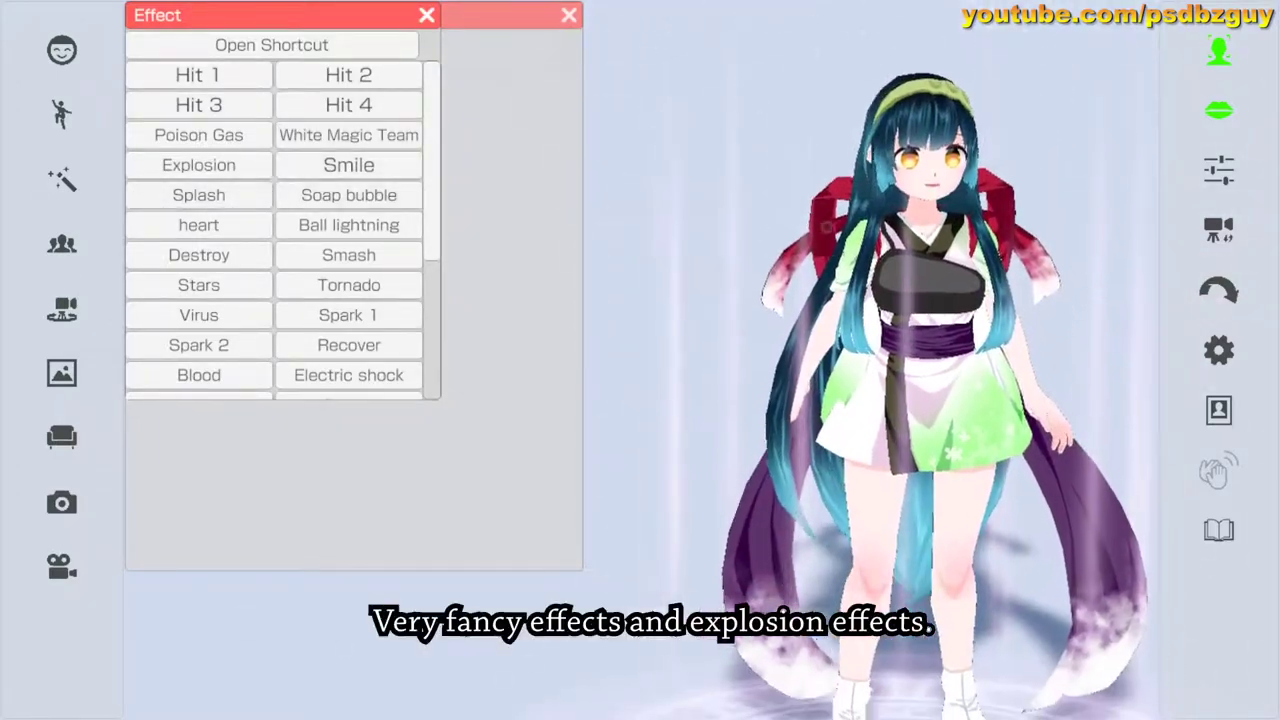
click(199, 165)
click(349, 195)
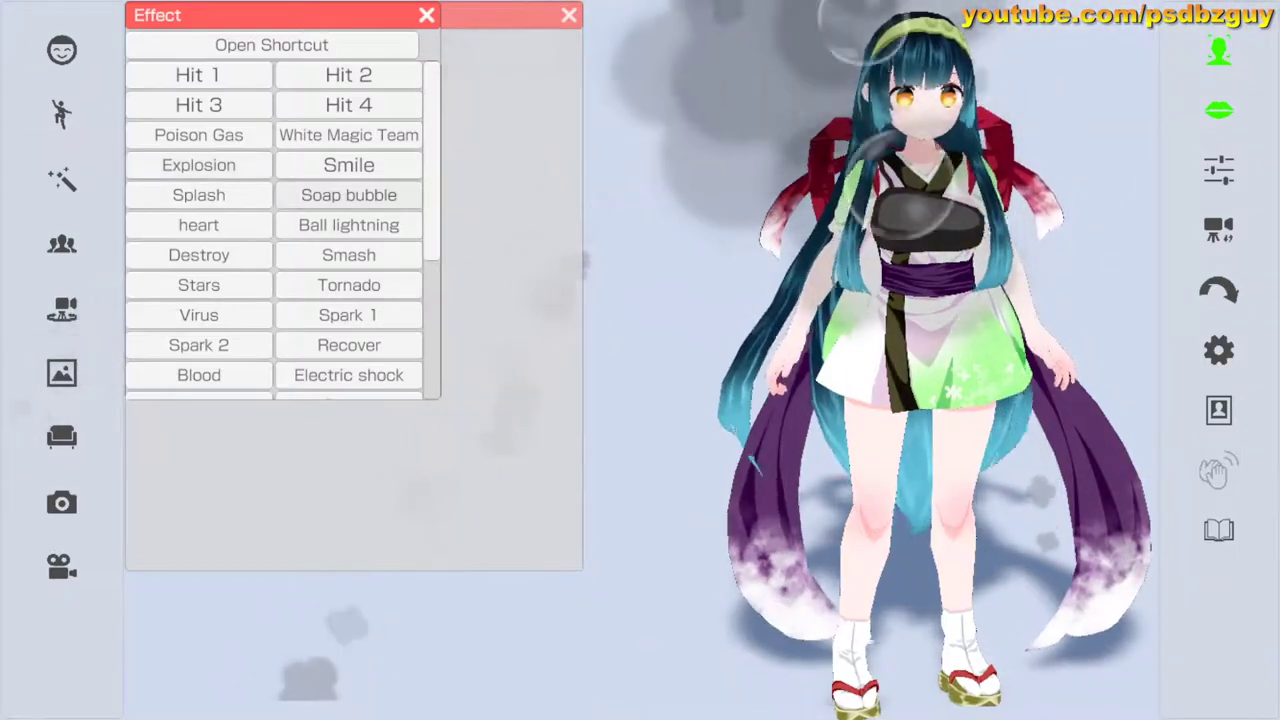
click(349, 225)
click(349, 255)
- Play the Electric shock, Virus, Skeleton, Fireworks and bam effects on the avatar
drag(431, 205, 431, 284)
click(349, 228)
click(199, 168)
click(199, 258)
click(199, 288)
click(199, 348)
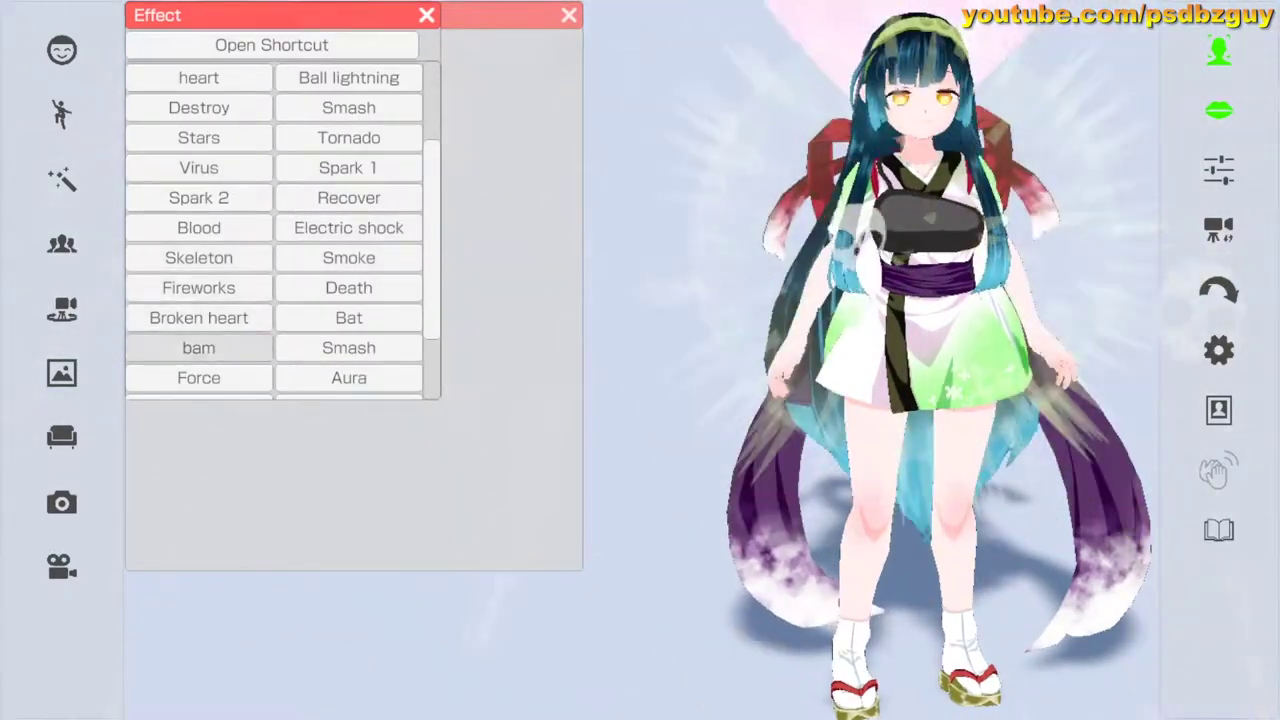
- Play the Aura, Firefly, Upward spark and Fireball effects, and close the effects list
click(349, 378)
scroll(349, 378, down, 3)
click(349, 355)
click(349, 325)
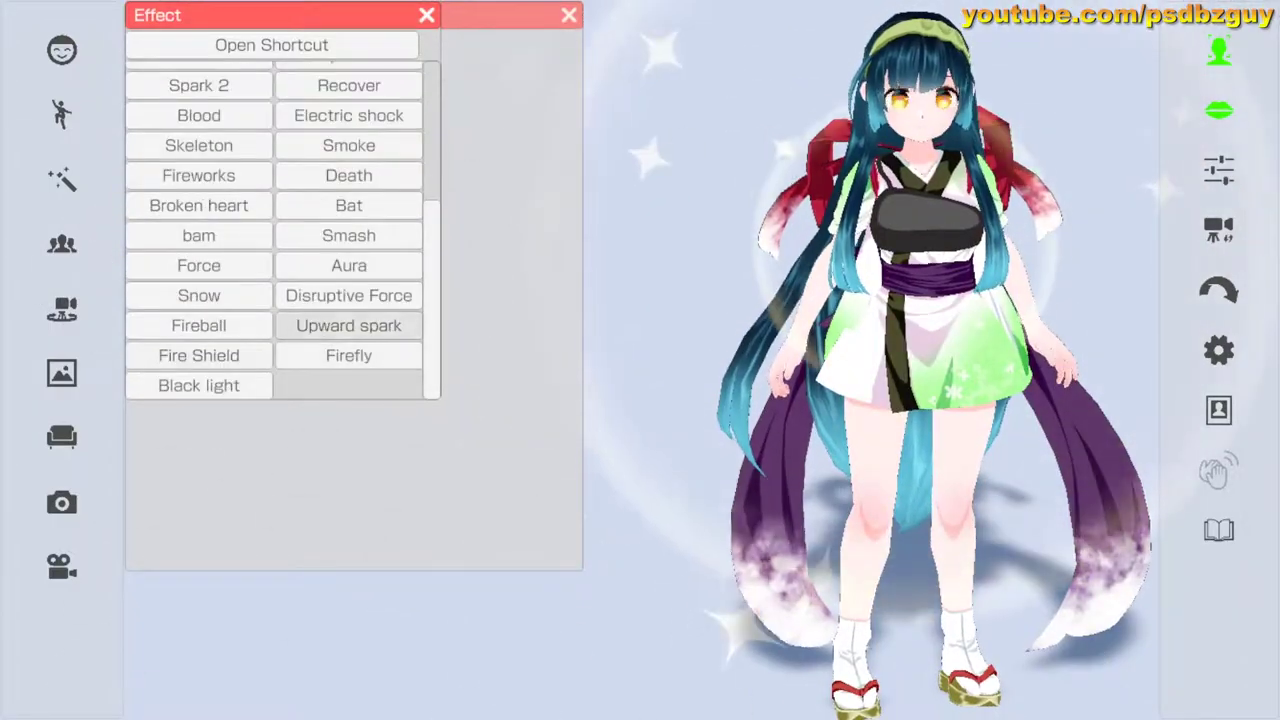
click(199, 325)
click(427, 15)
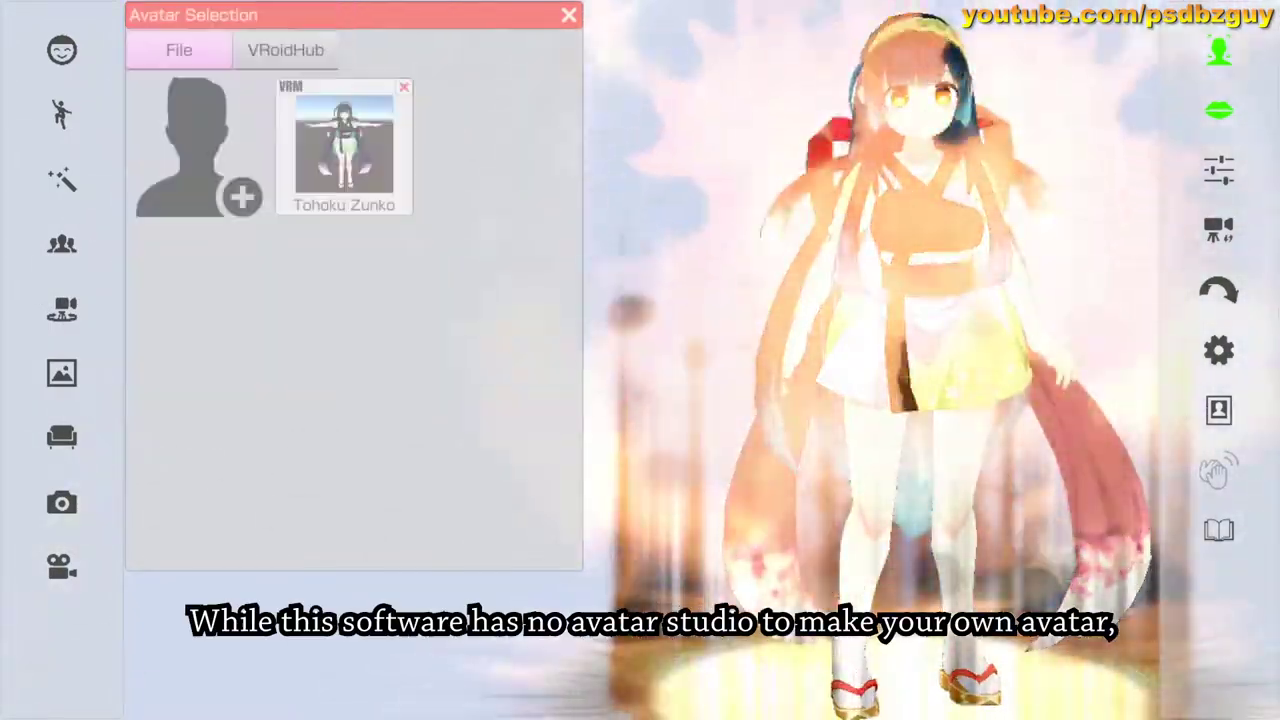
- Examine the avatar selection's registered file models and its VRoidHub connection options
click(569, 15)
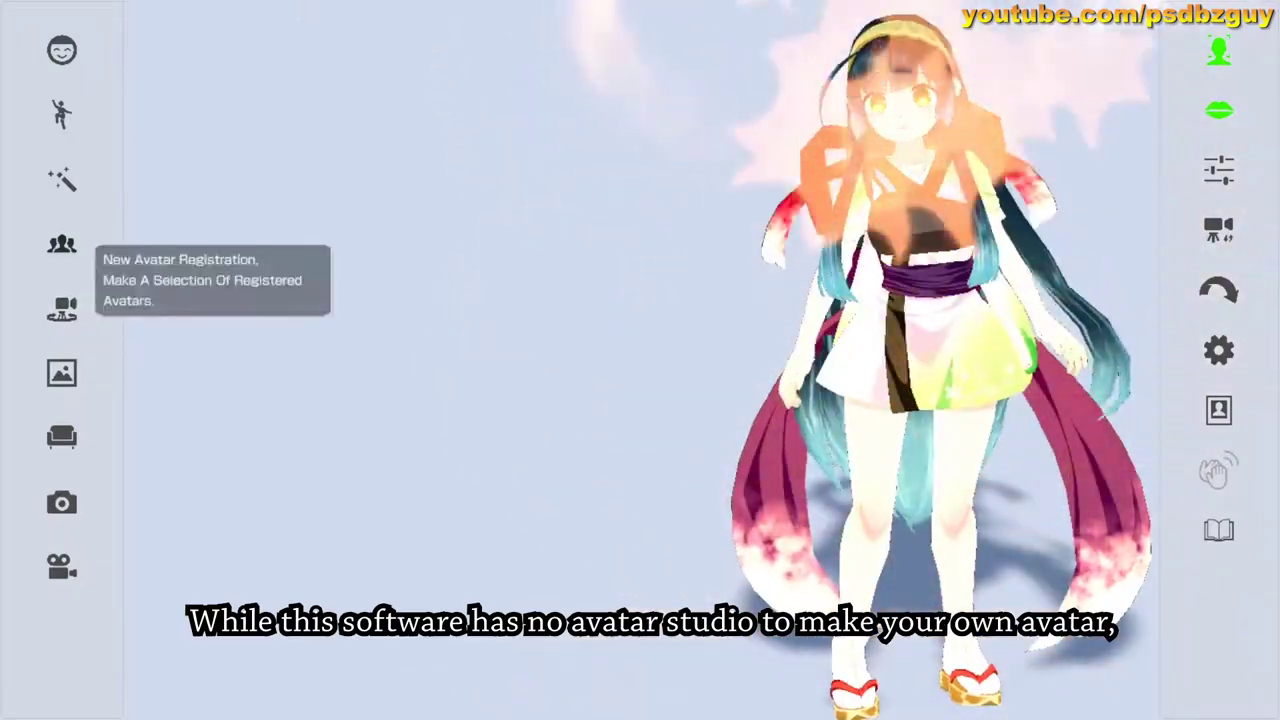
click(62, 244)
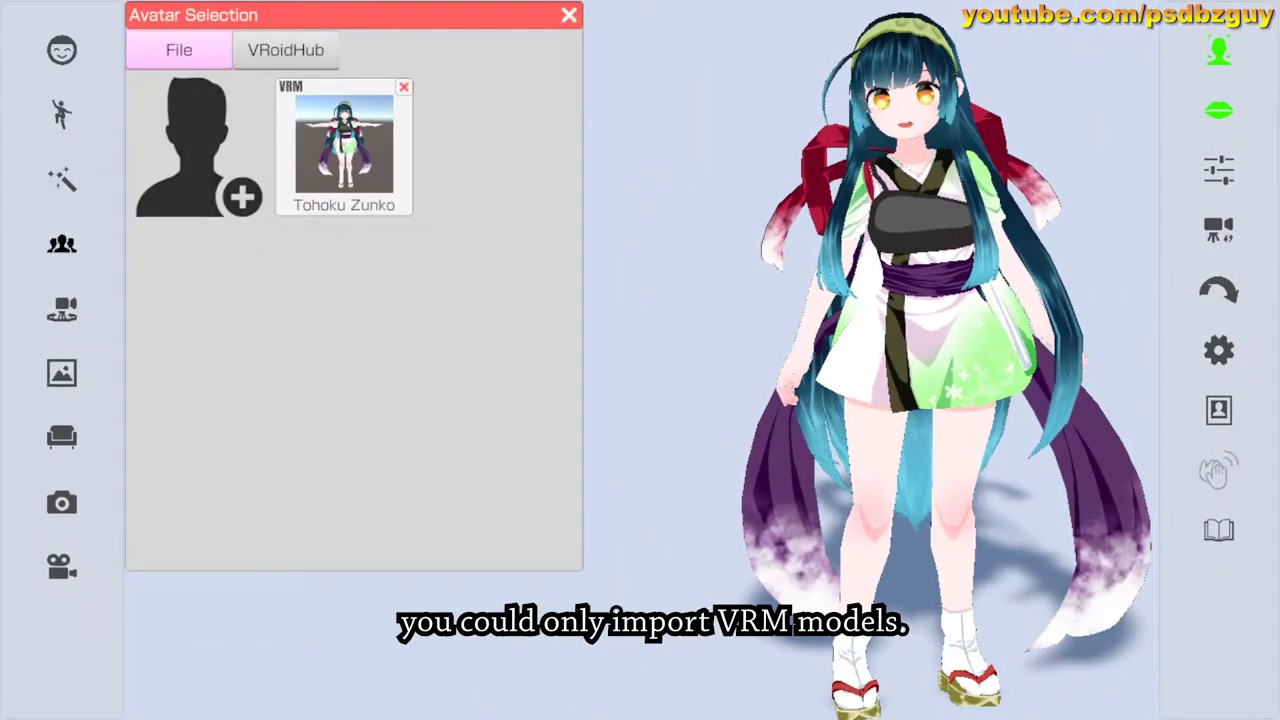
click(286, 50)
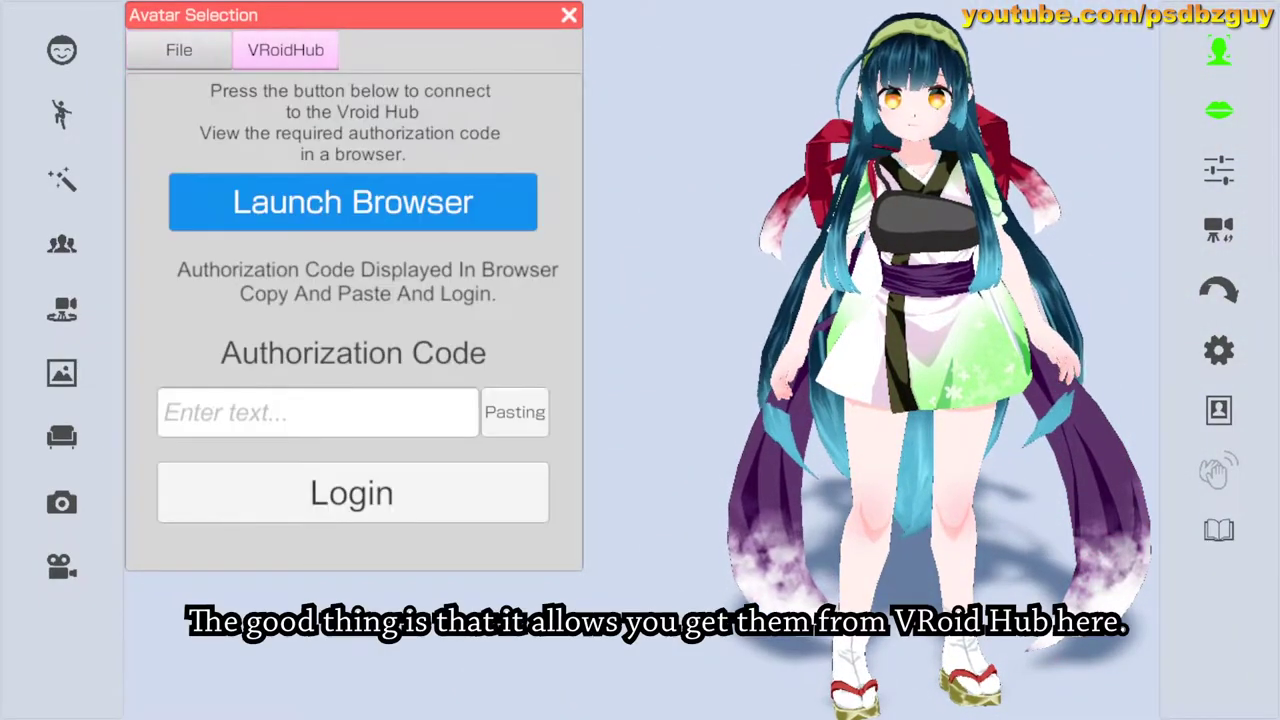
click(179, 50)
click(286, 50)
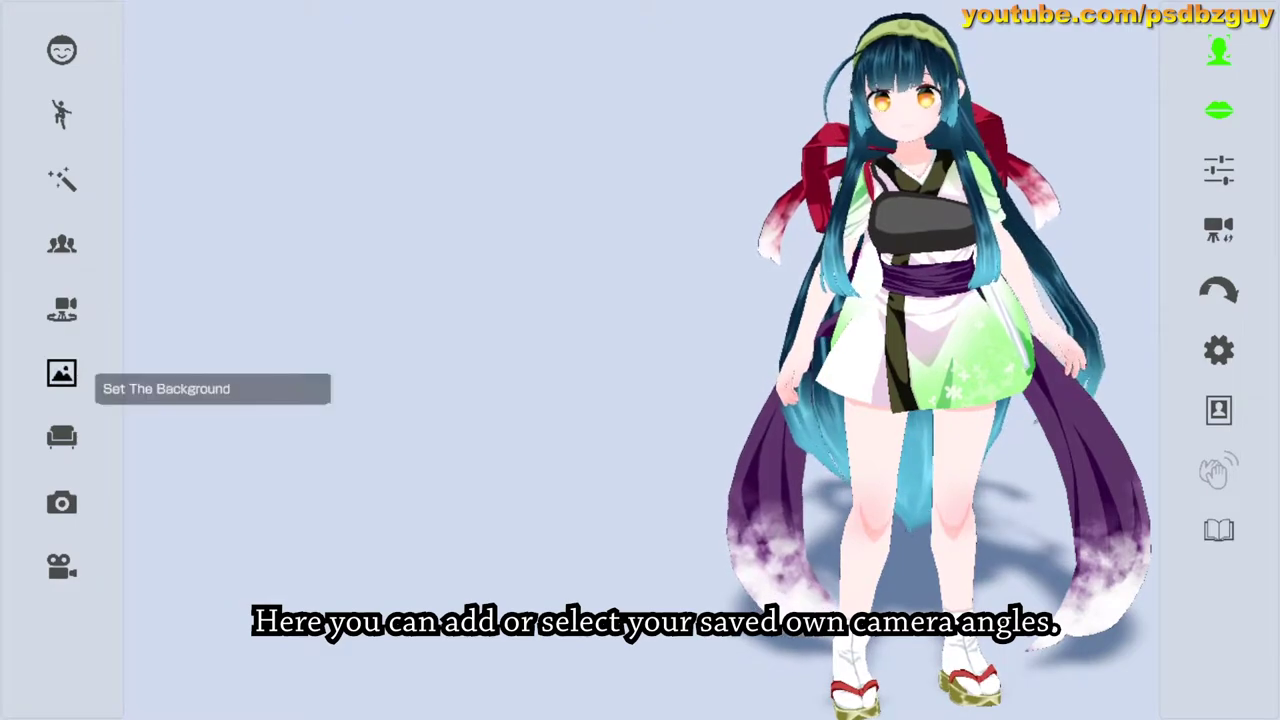
- Load the saved camera angles 1, 2 and 3 one after another, and close the camera angle list
click(62, 309)
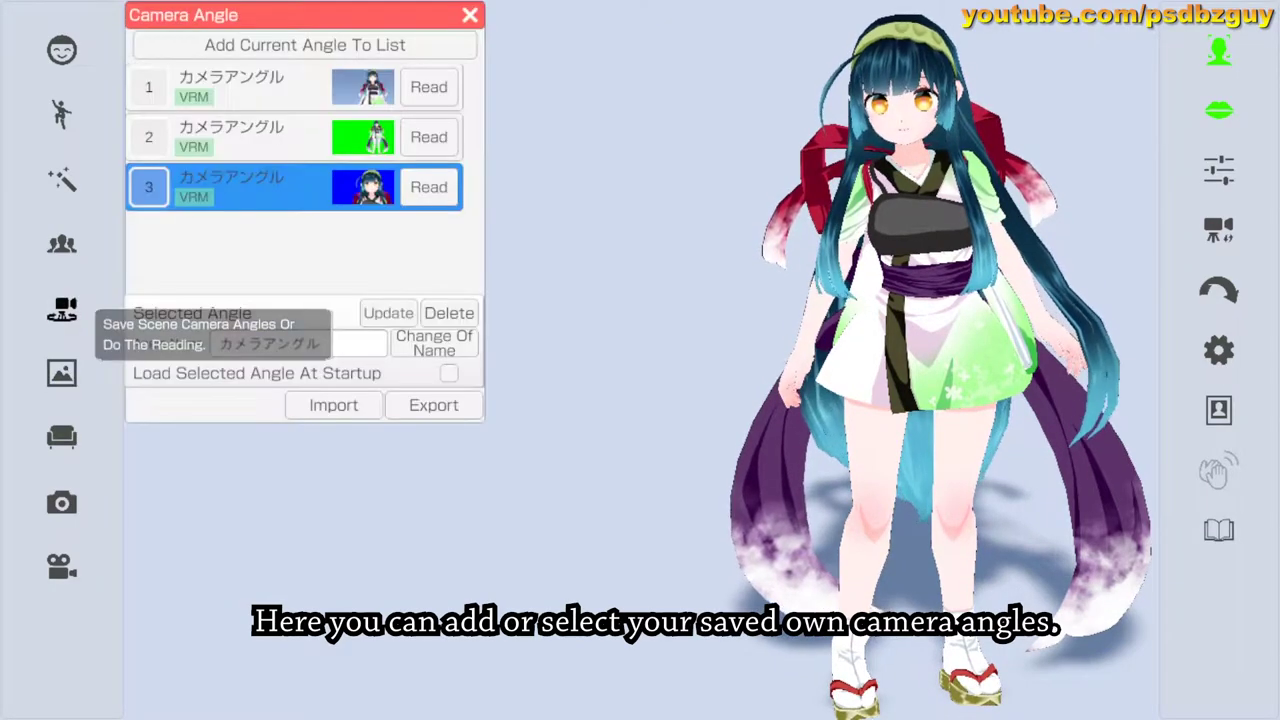
click(149, 87)
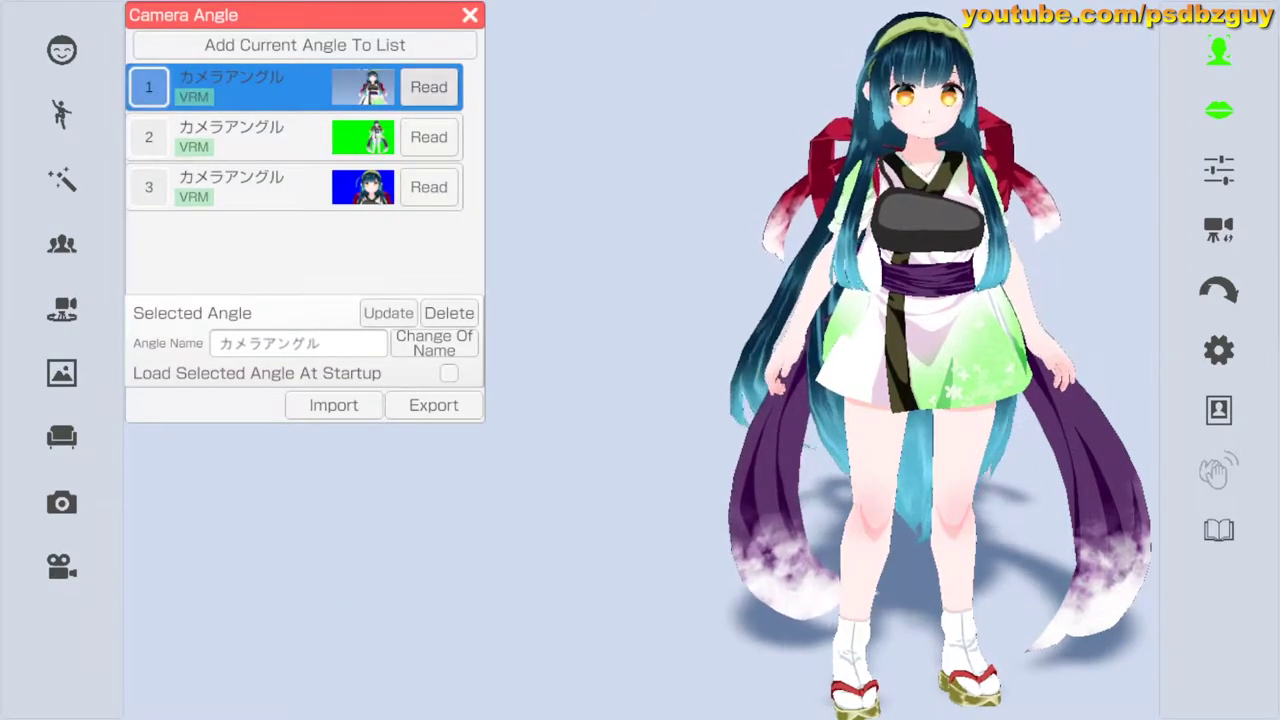
click(429, 87)
click(429, 137)
click(428, 187)
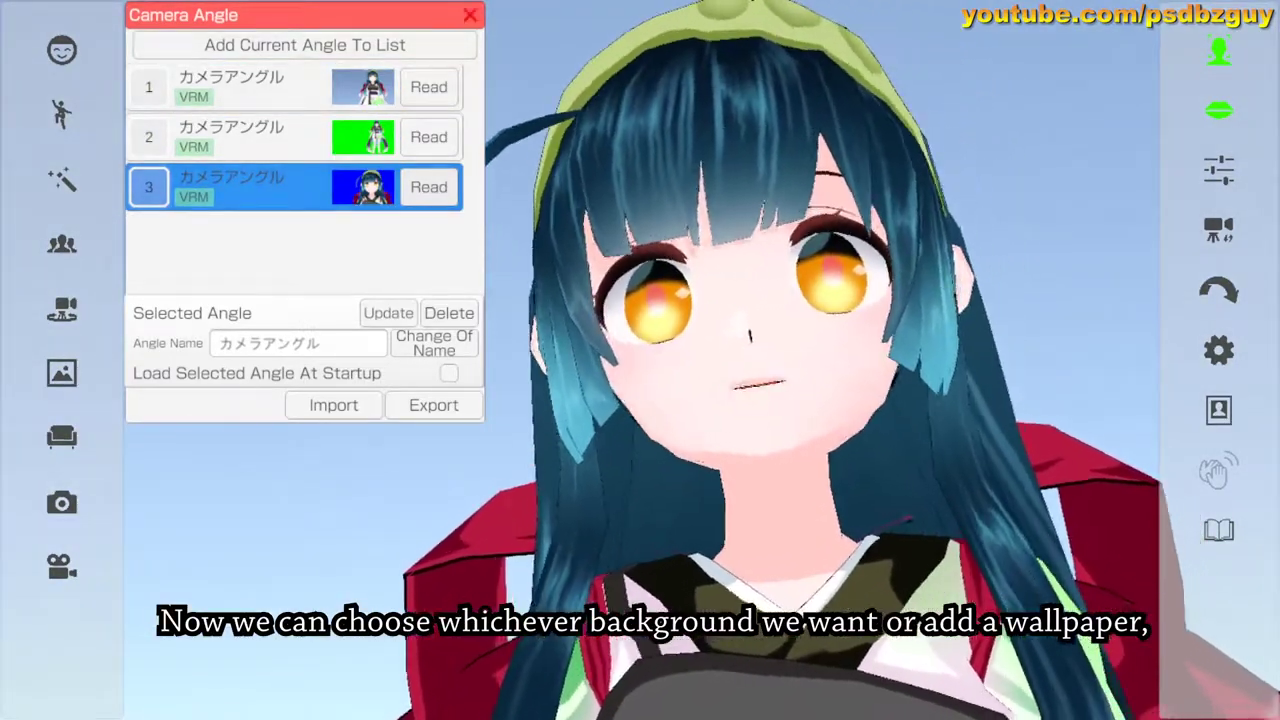
click(470, 15)
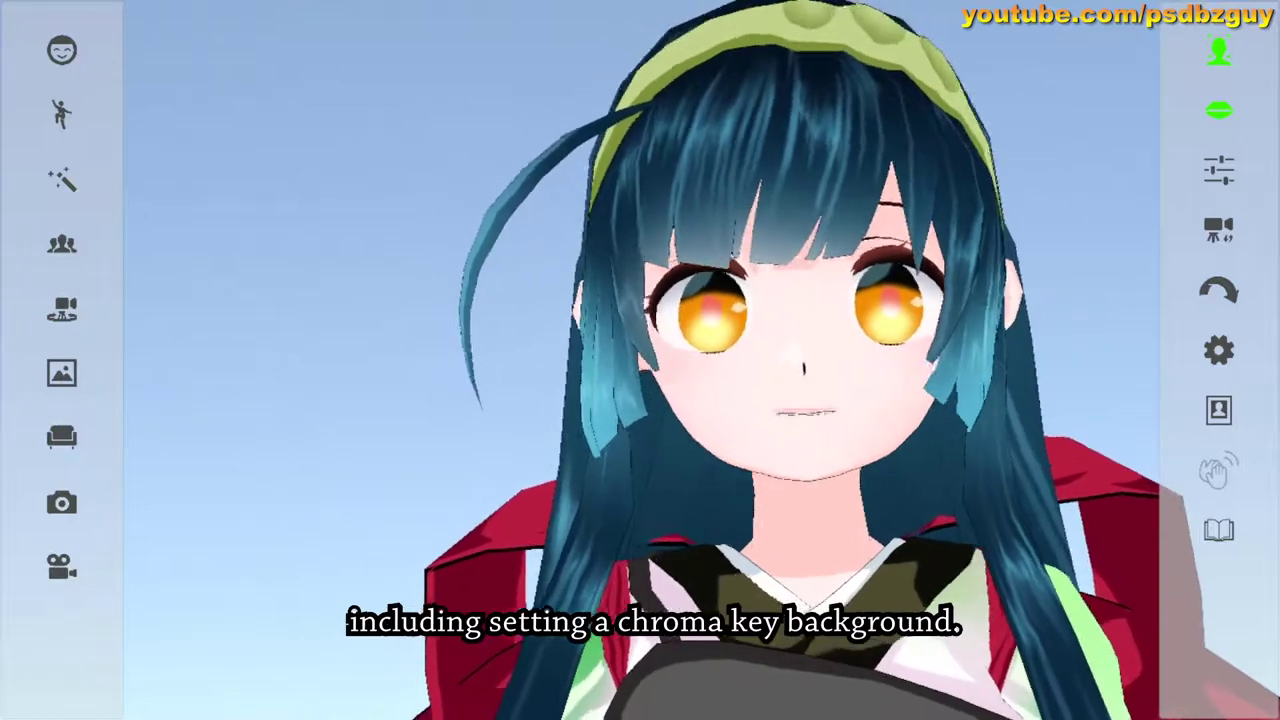
- Try a custom white #FFFFFF stage background and the preset blue chroma key background
click(61, 372)
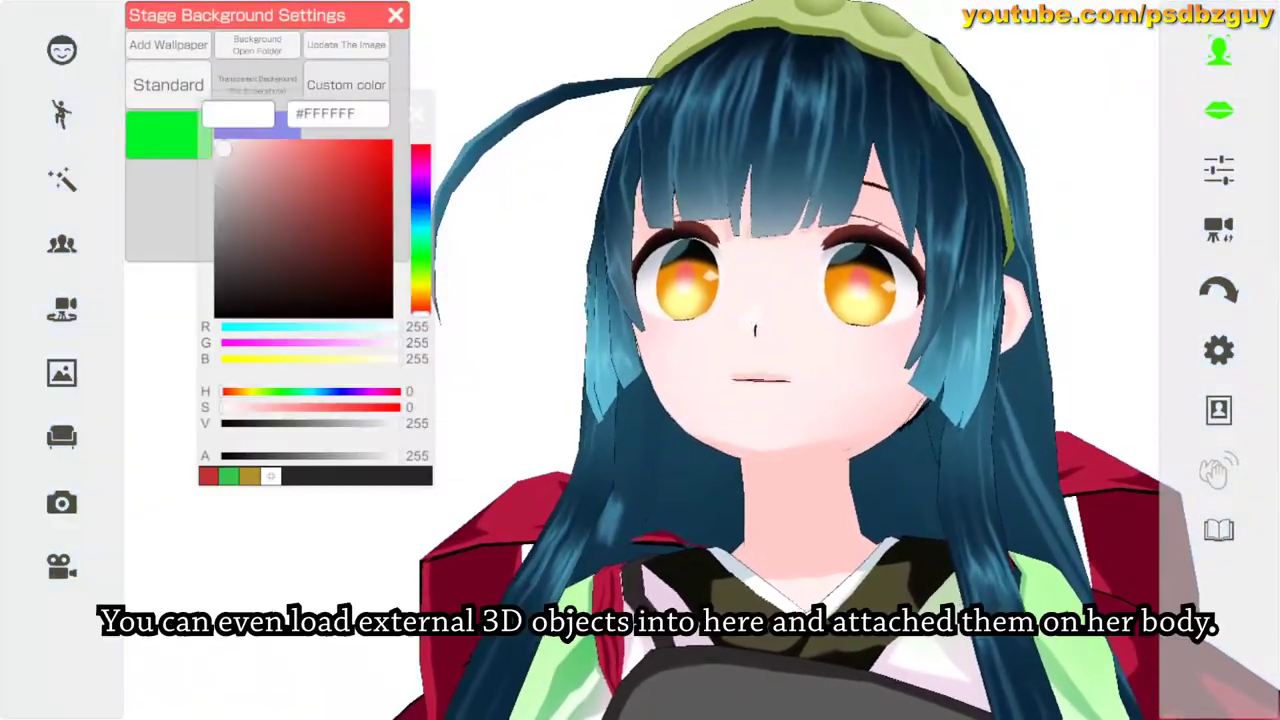
click(416, 114)
click(257, 135)
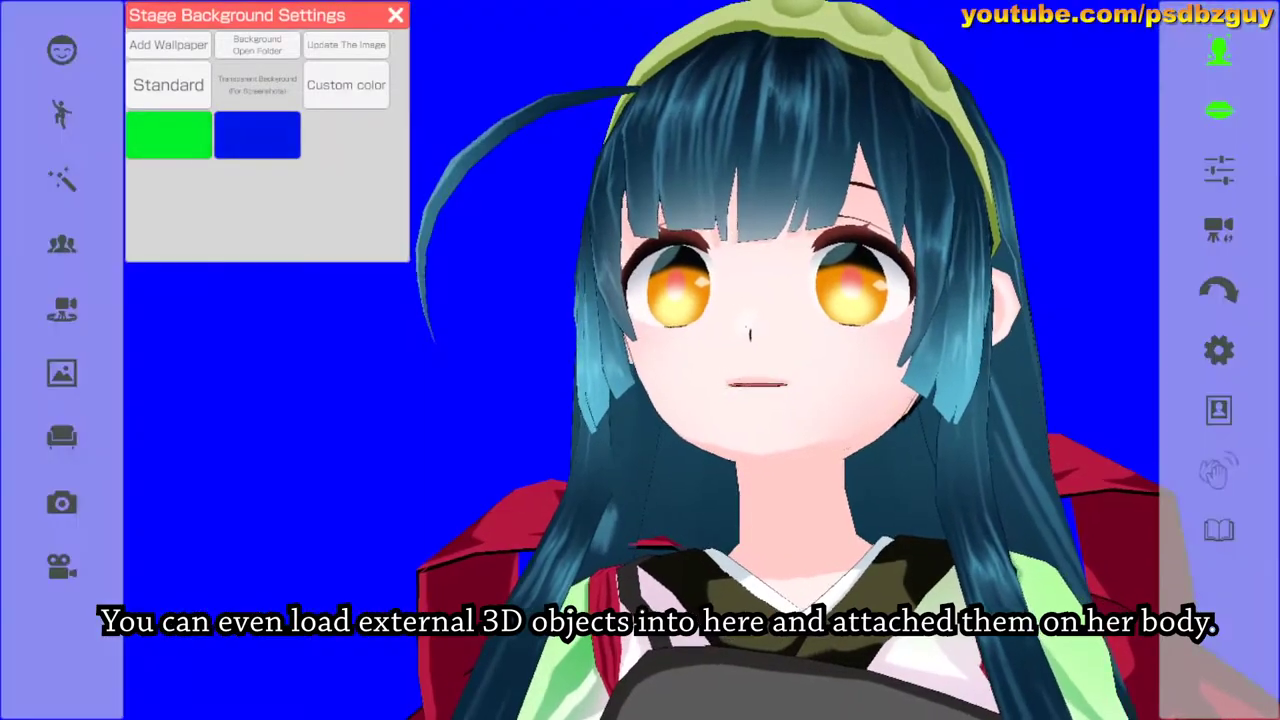
- View the stage's object placement options, including attaching an object to a body part
click(61, 372)
click(61, 436)
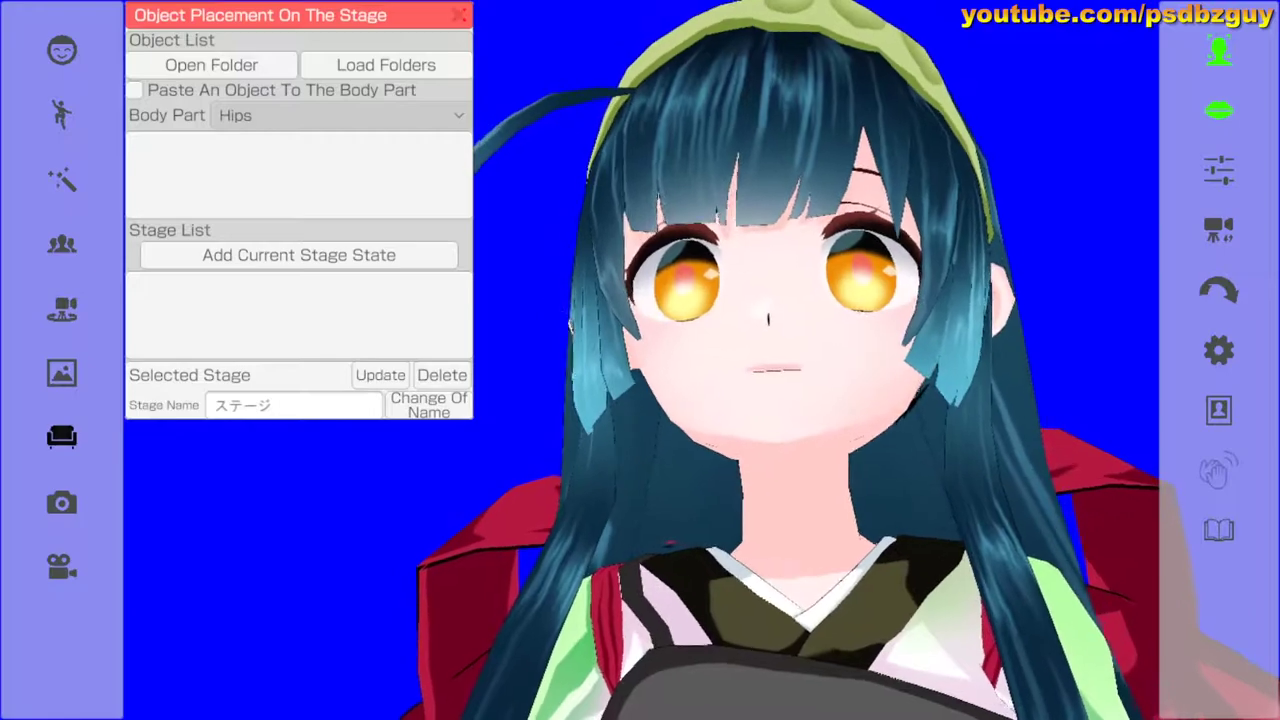
click(61, 436)
- Set the stage background to Standard and close the background settings
click(61, 372)
click(168, 85)
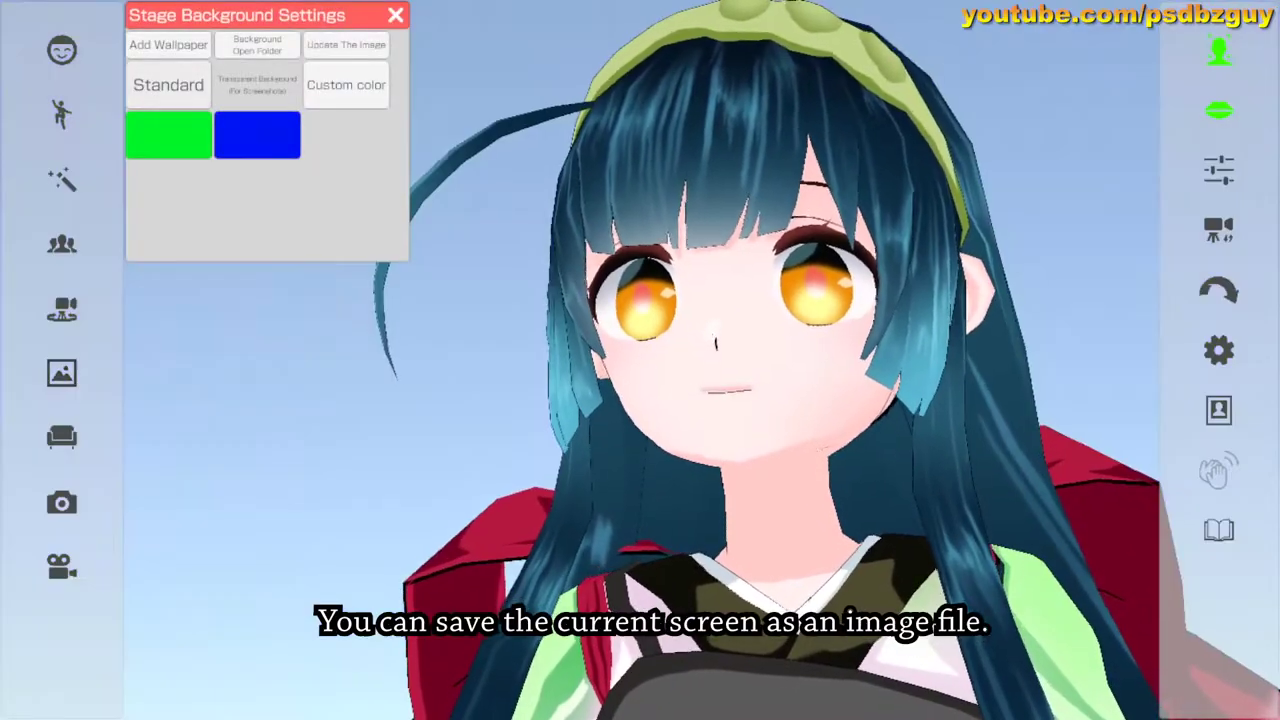
click(396, 15)
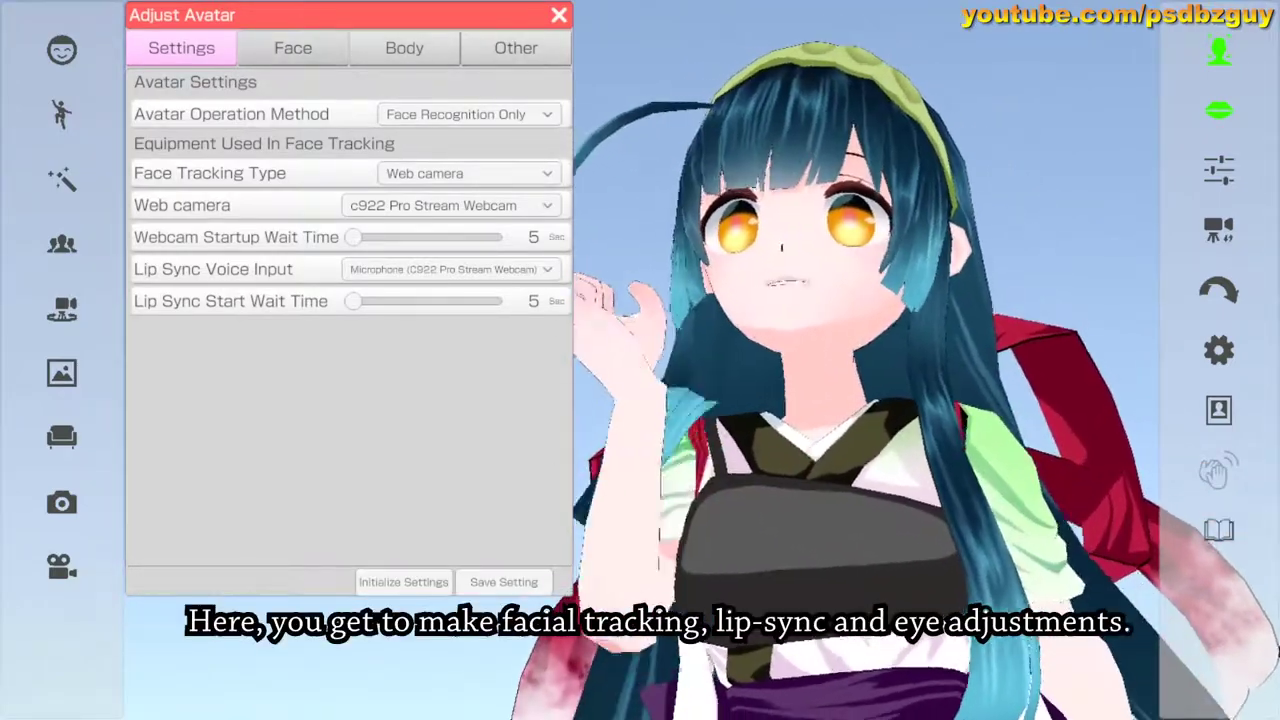
- Review the avatar adjustment settings for Face, Body and Other, and close them
click(262, 44)
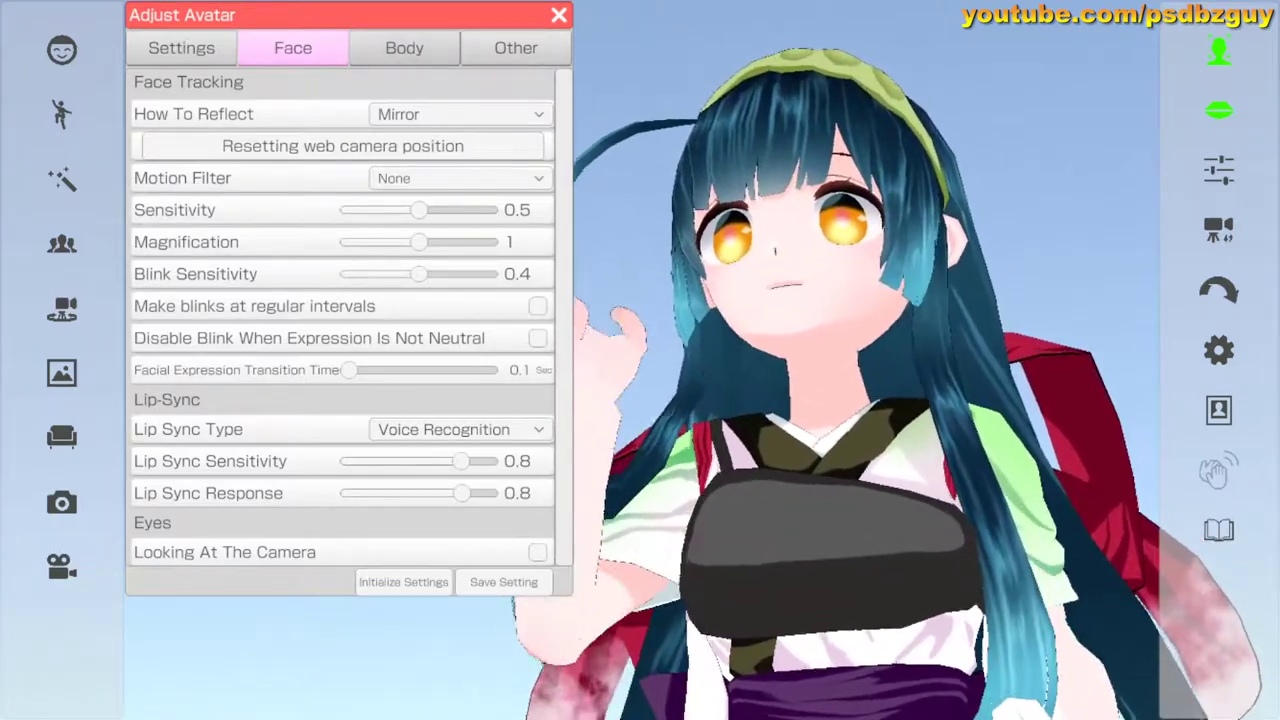
click(404, 48)
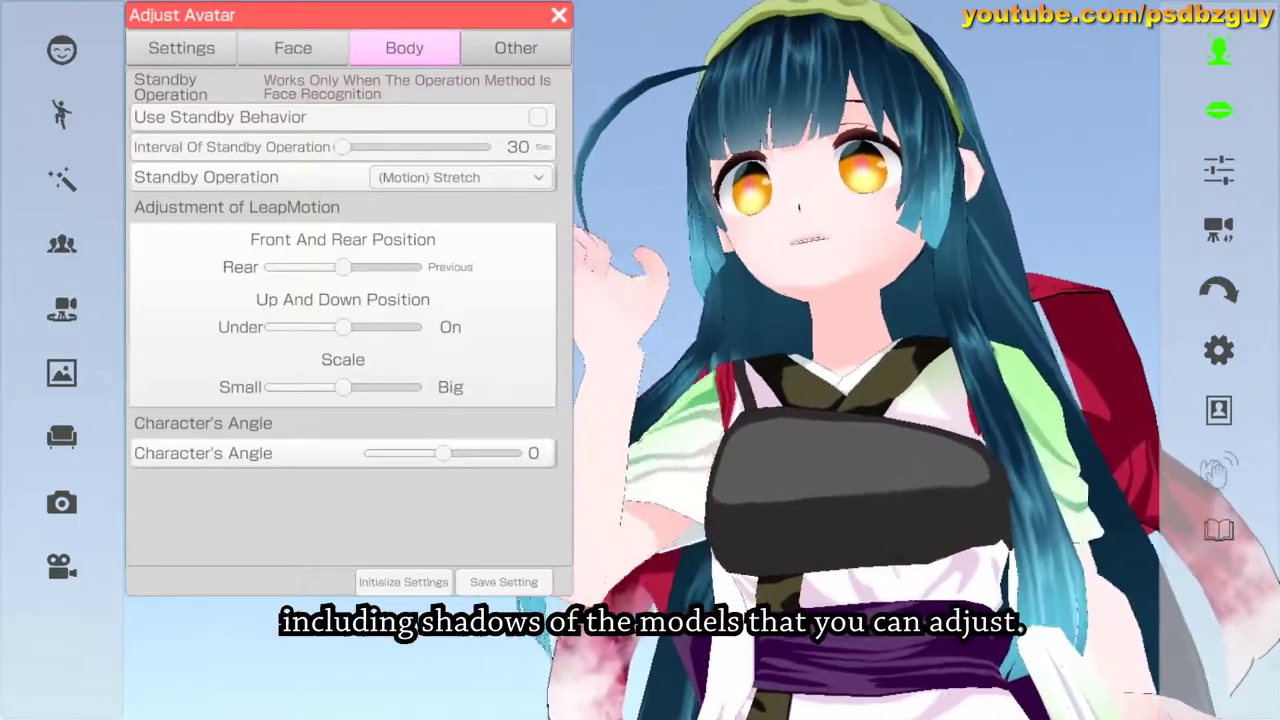
click(516, 48)
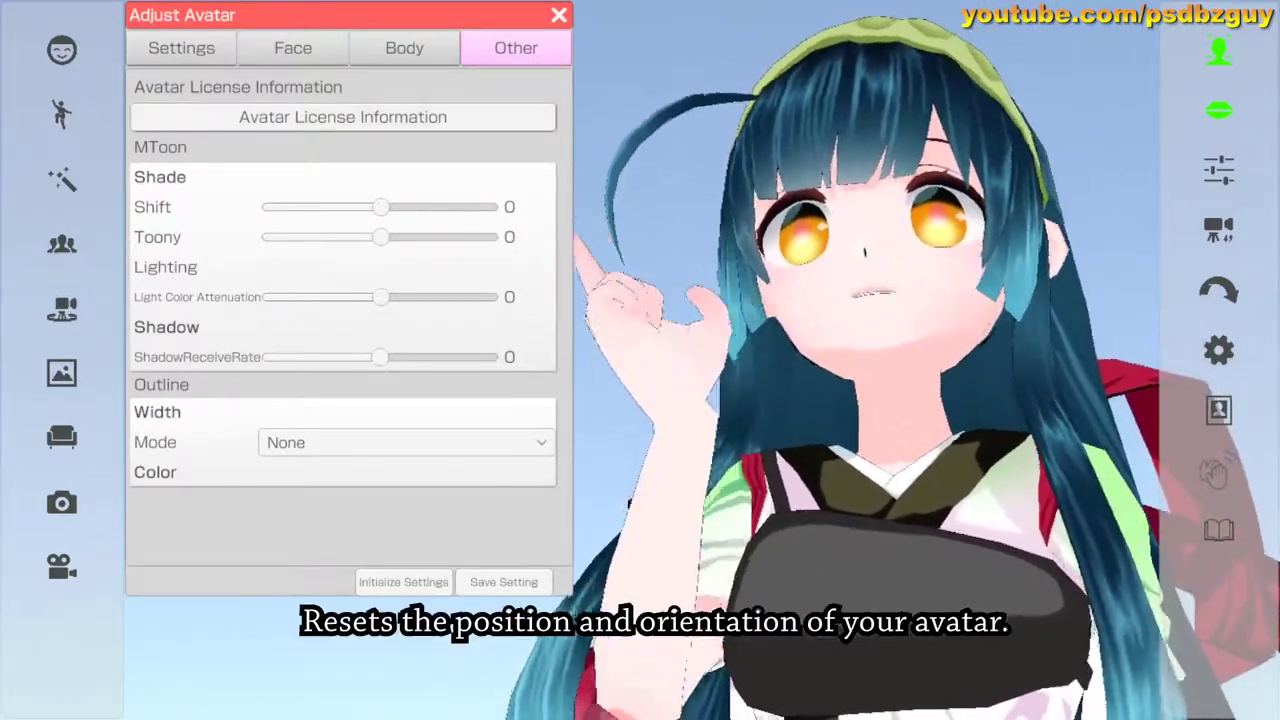
click(558, 15)
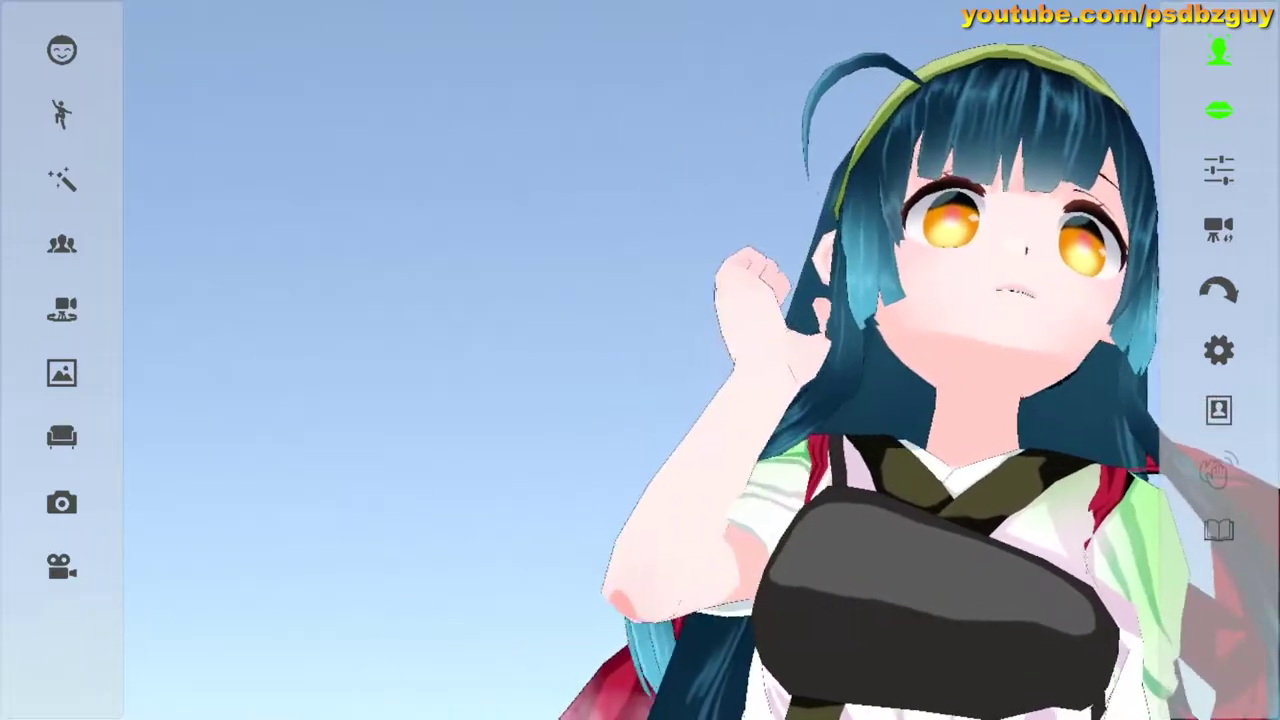
- Reset the scene camera to its default view of the avatar
click(1219, 230)
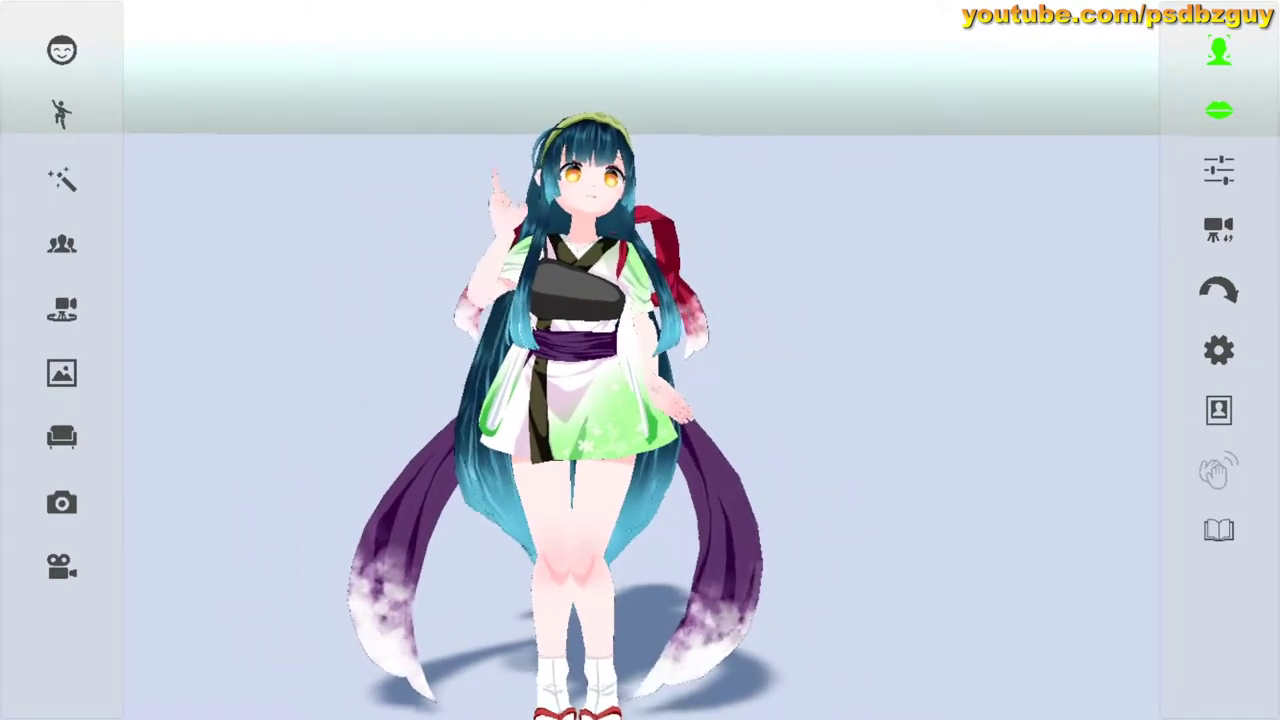
- Open the system-wide settings and pan the view so the avatar stands beside the window, returning the view control to rotation
click(1219, 290)
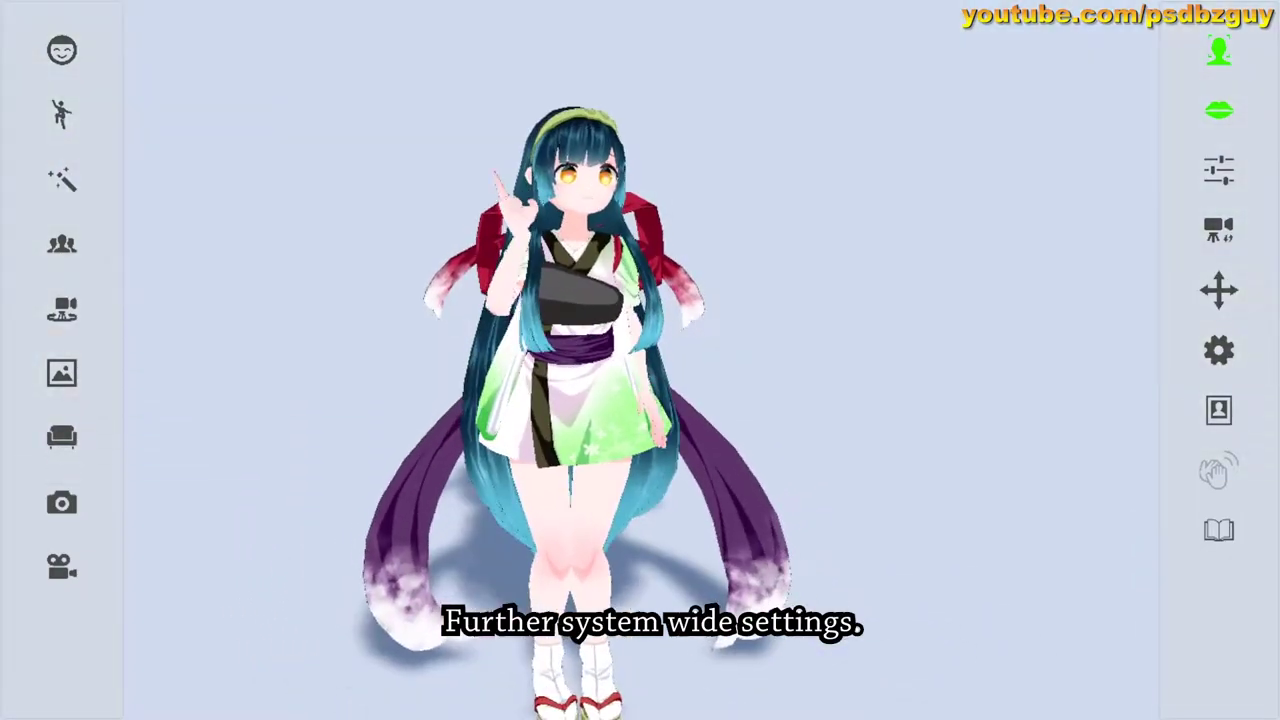
click(1219, 350)
drag(800, 400, 950, 355)
click(1219, 290)
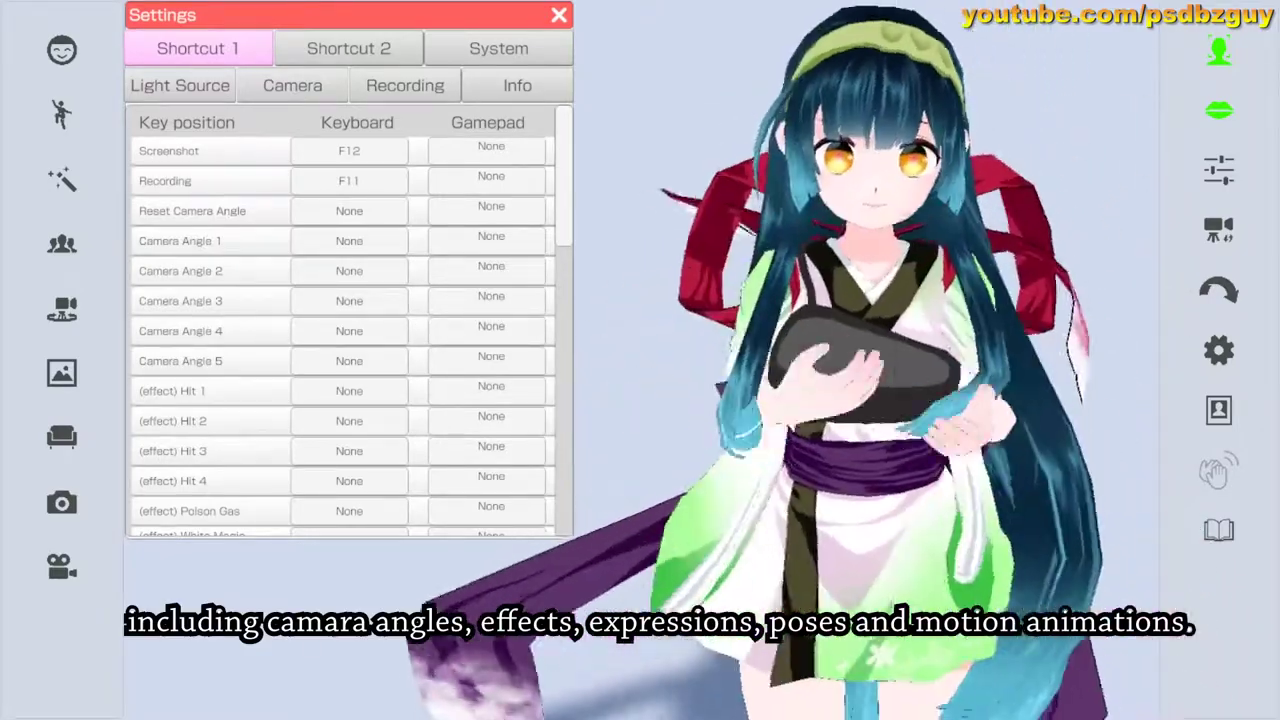
- Review the keyboard and gamepad assignments in Shortcut 1 and Shortcut 2, from camera angles and effects to poses and motions
scroll(350, 320, down, 15)
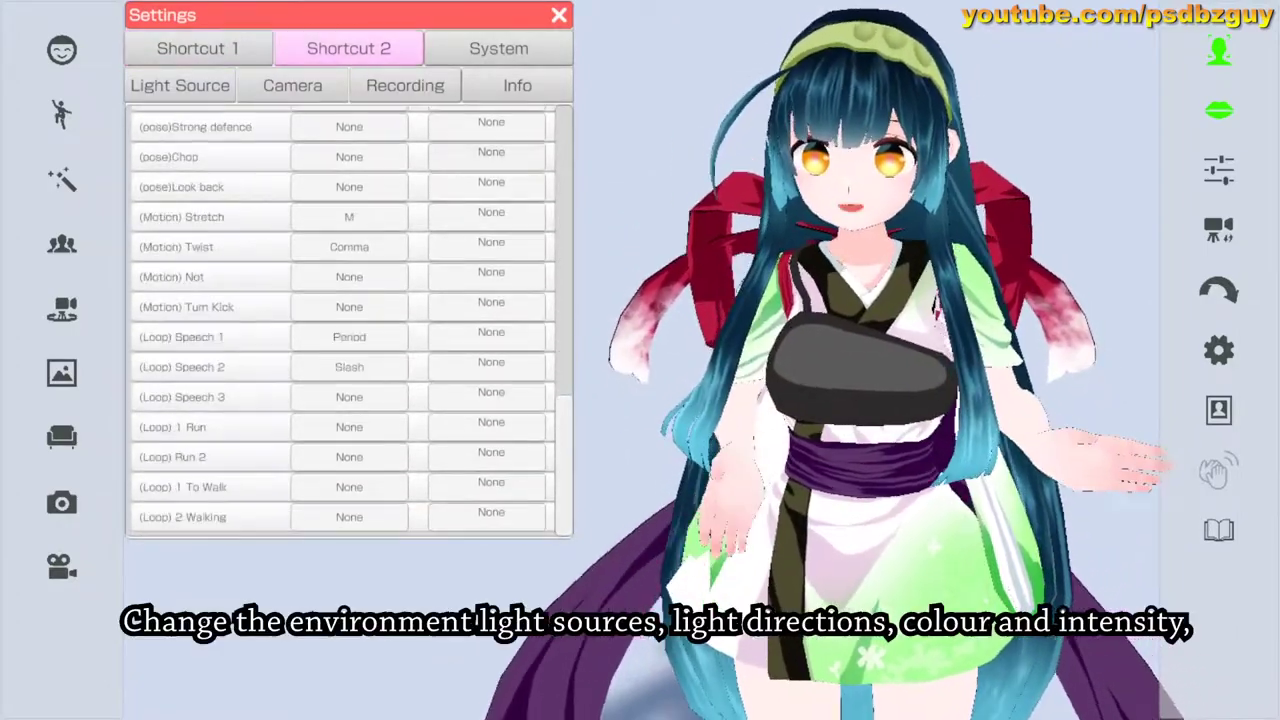
scroll(350, 320, up, 10)
scroll(350, 320, down, 8)
- Review the Light Source, Camera field of view and Recording save directory settings
click(181, 86)
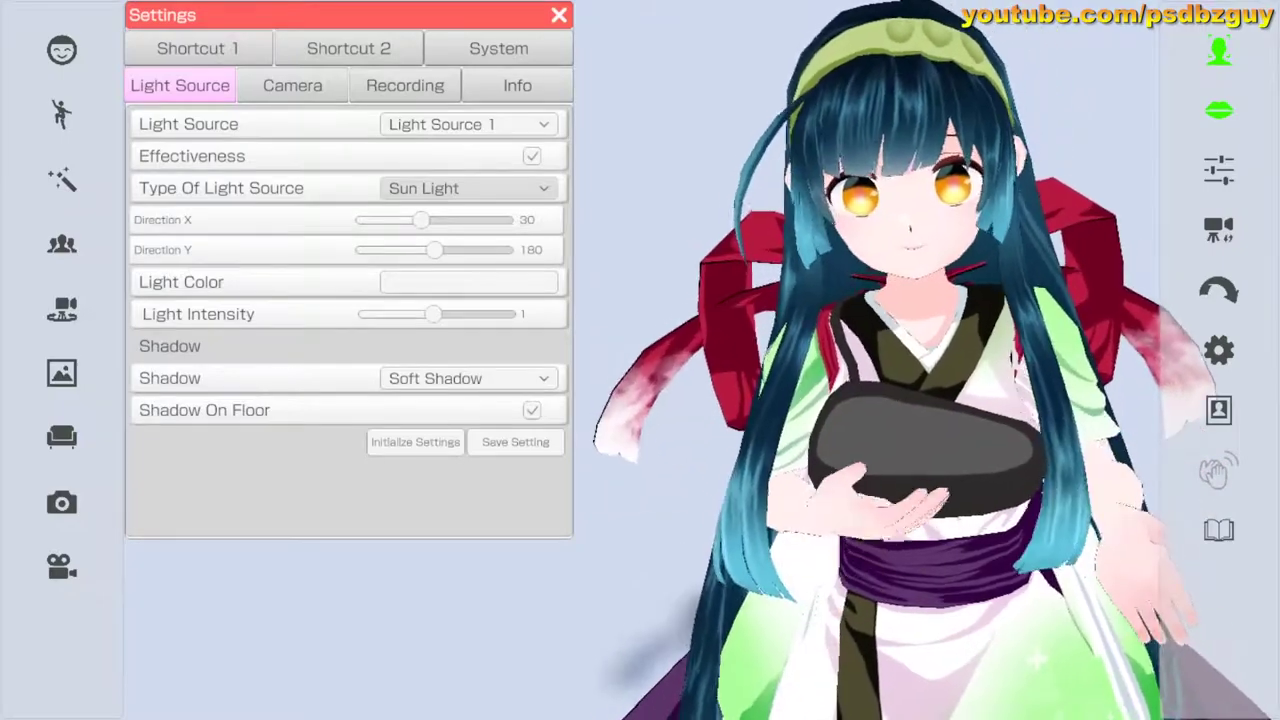
click(293, 86)
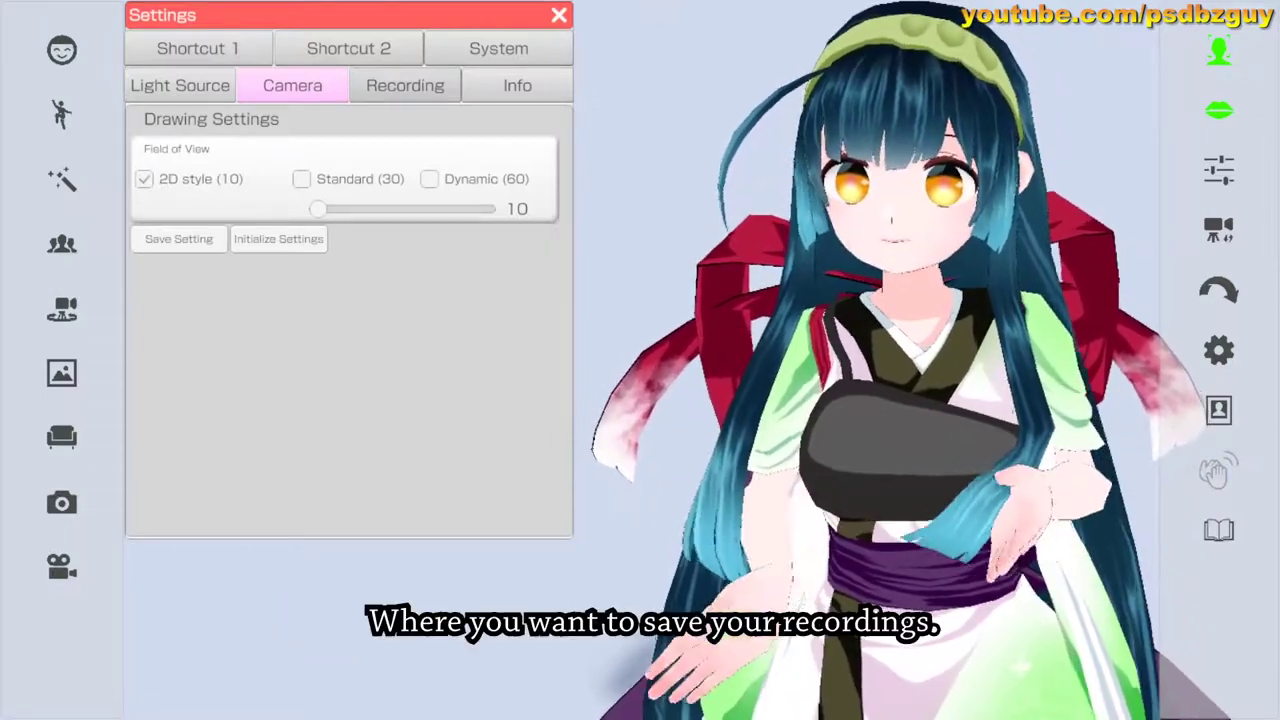
click(405, 86)
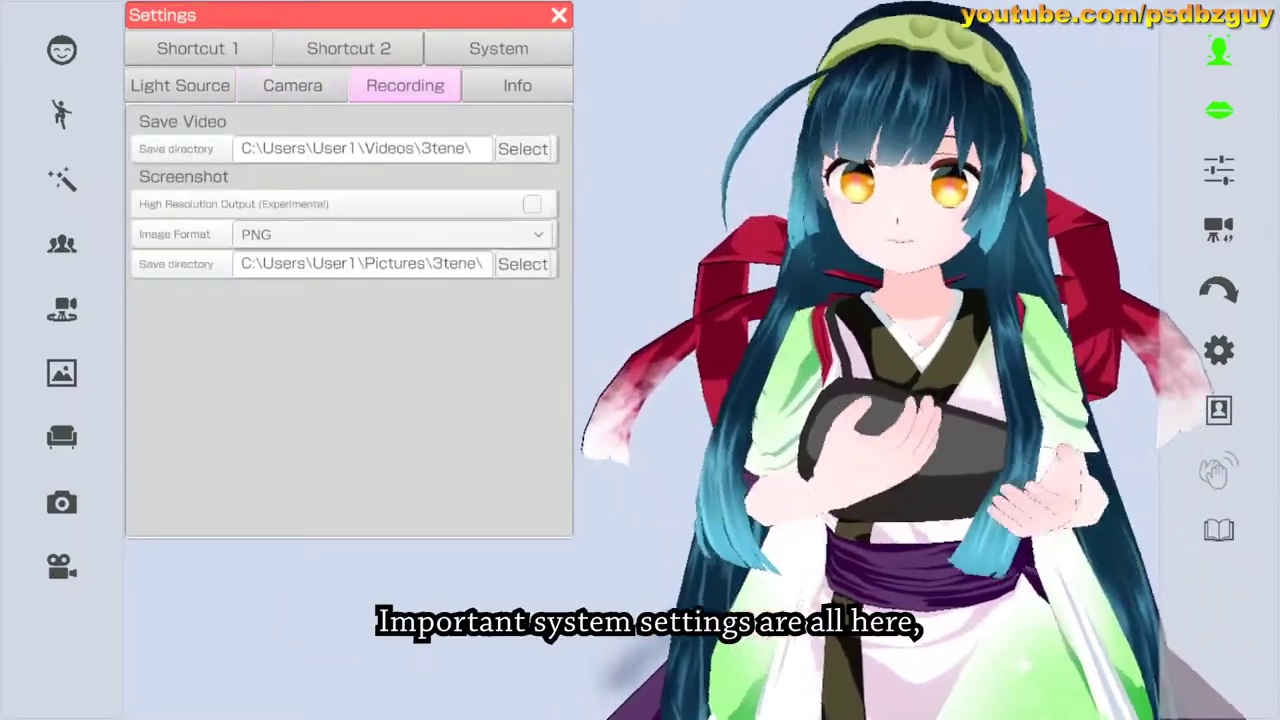
- Review the System settings from language to window options and the PC configuration info, and close the settings
click(499, 48)
drag(564, 250, 564, 326)
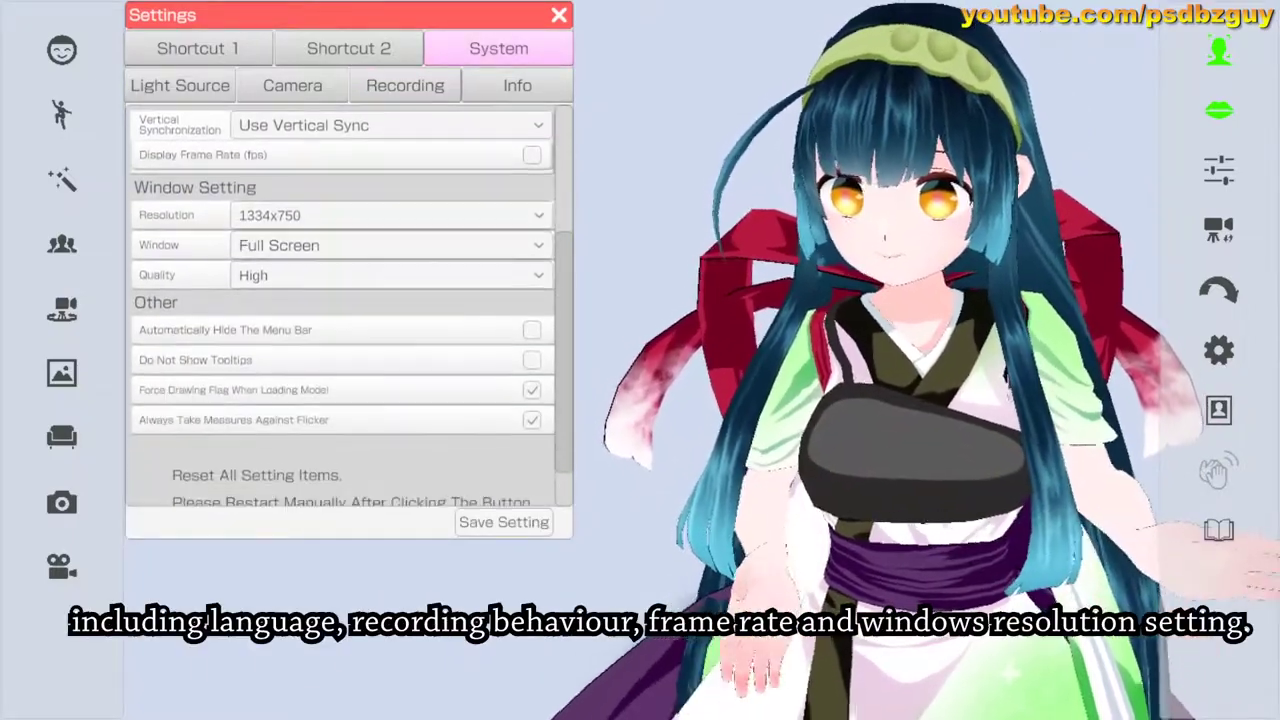
scroll(350, 307, down, 2)
scroll(350, 307, up, 8)
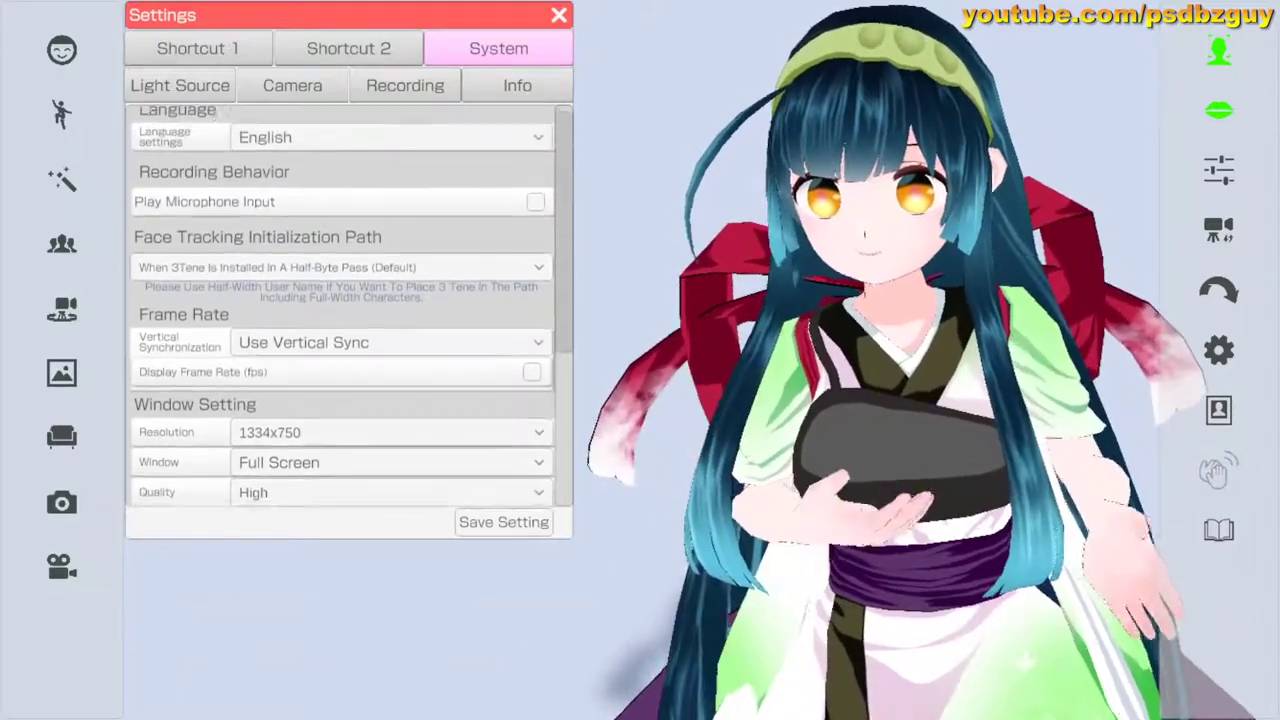
drag(564, 230, 564, 223)
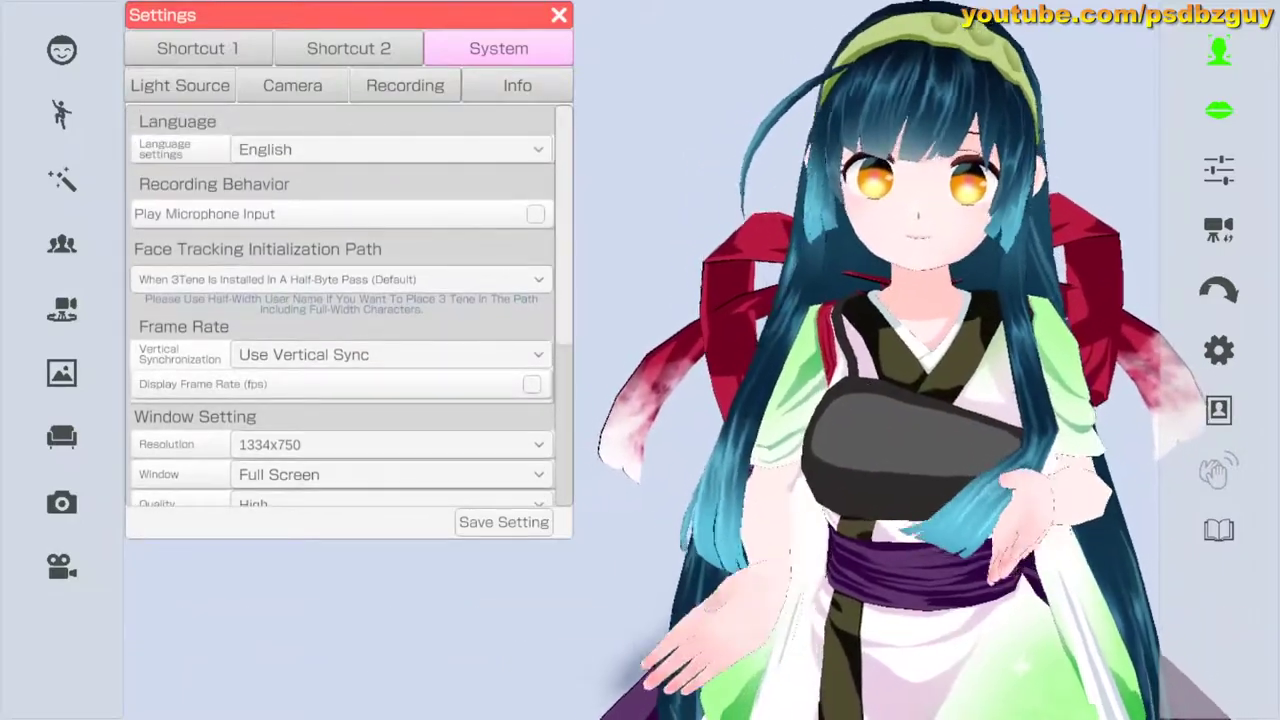
click(517, 86)
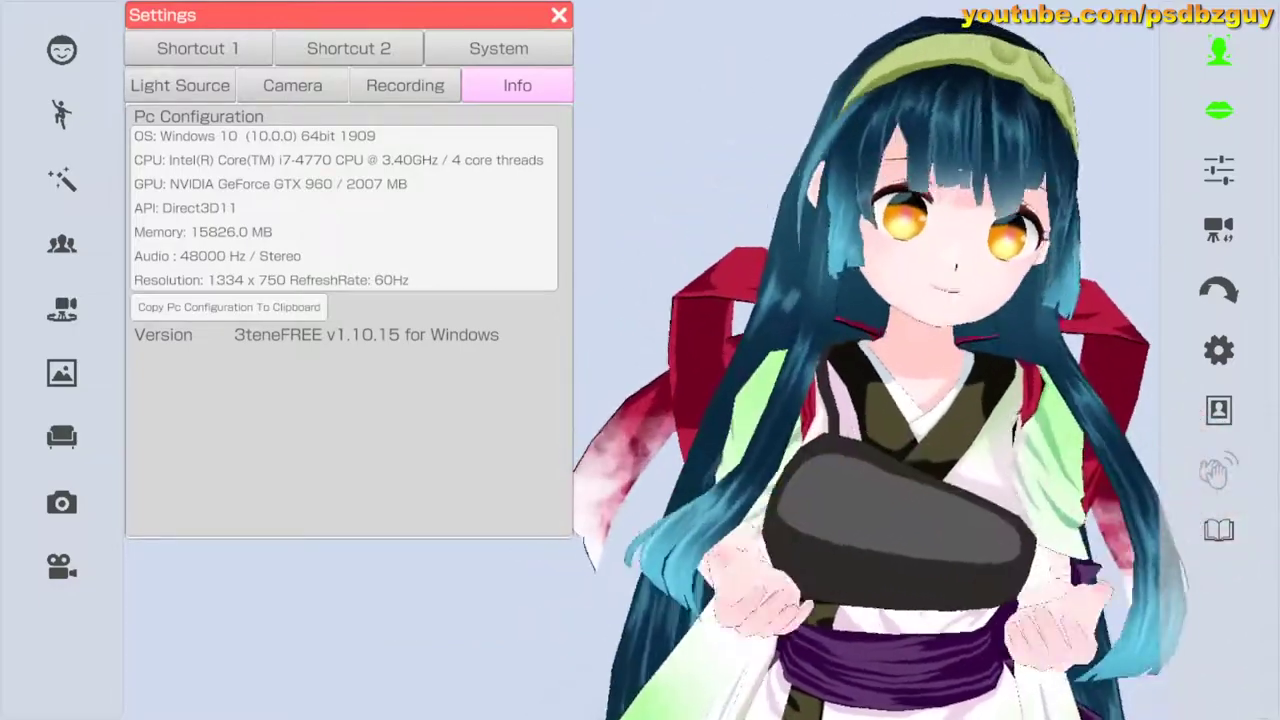
click(559, 15)
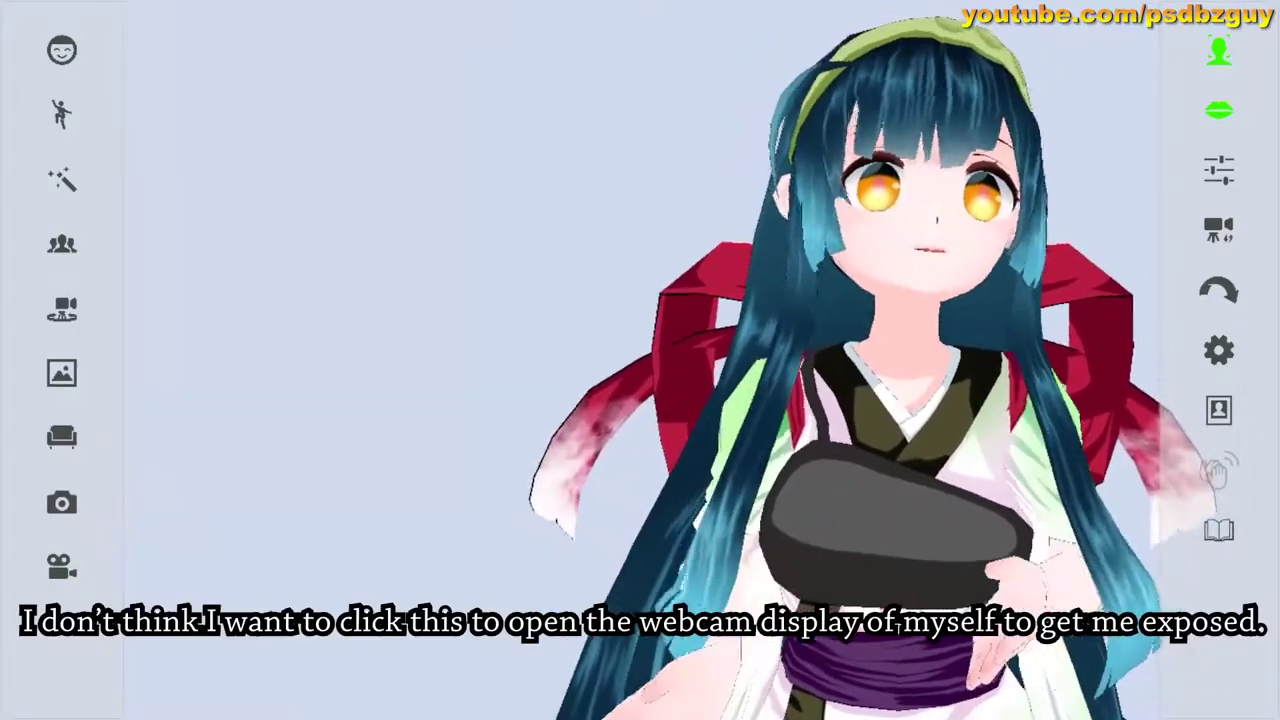